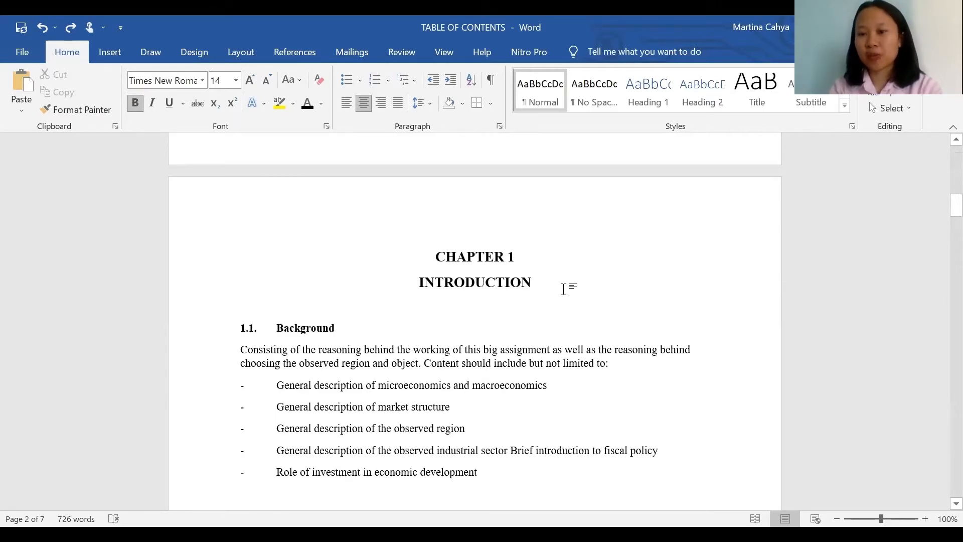
- Apply the Heading 1 style to the CHAPTER 1 INTRODUCTION title and format it as Times New Roman, 14 pt, bold, black and centred
left_click_drag(547, 285, 447, 262)
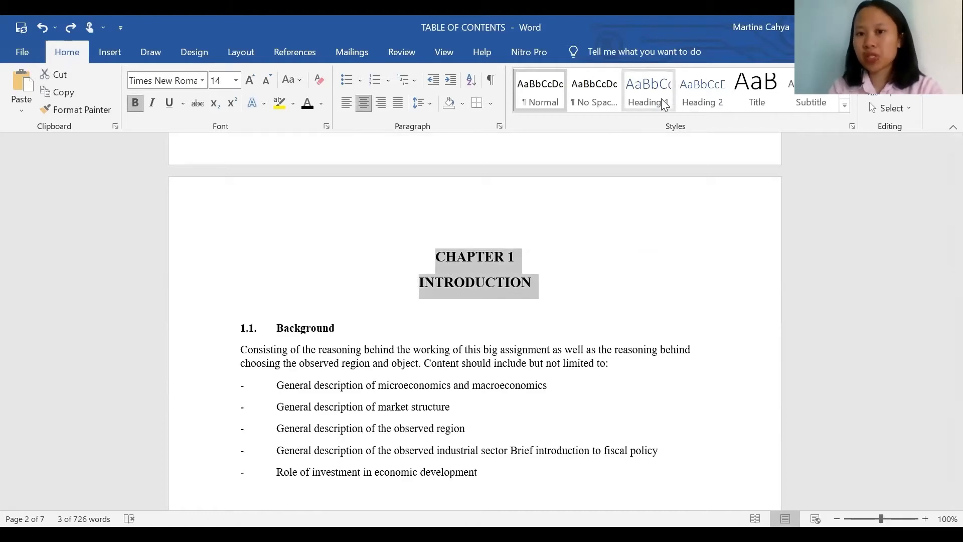
left_click(643, 95)
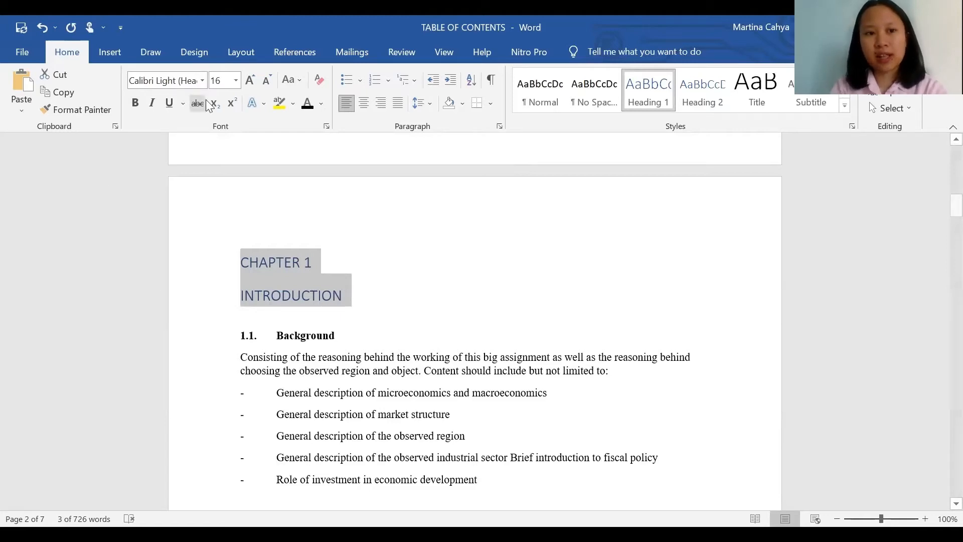
left_click(202, 80)
left_click(187, 171)
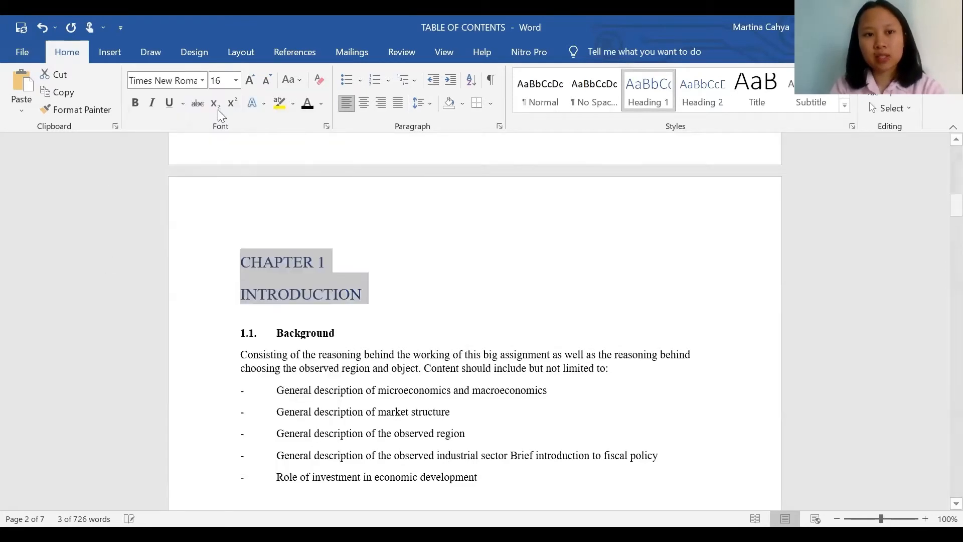
left_click(217, 81)
type("14")
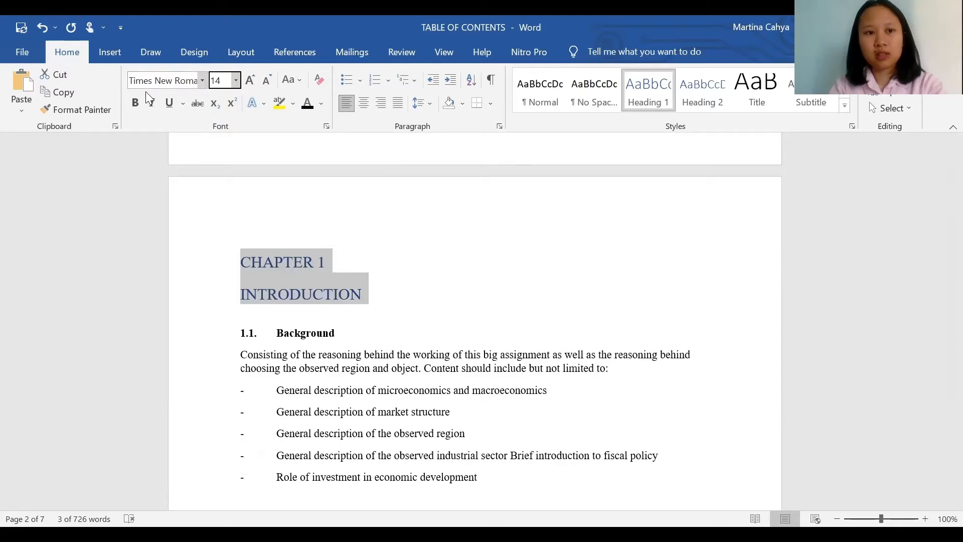
left_click(135, 103)
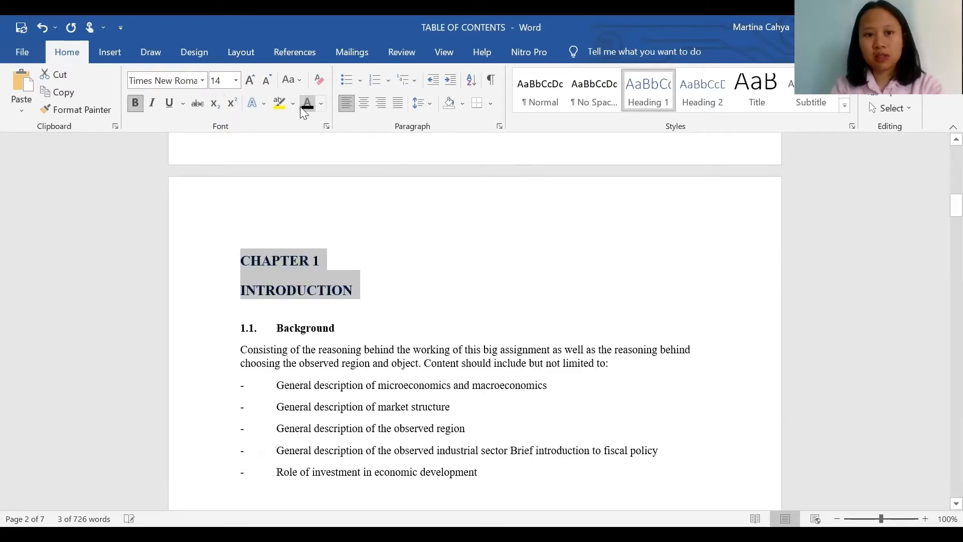
left_click(364, 104)
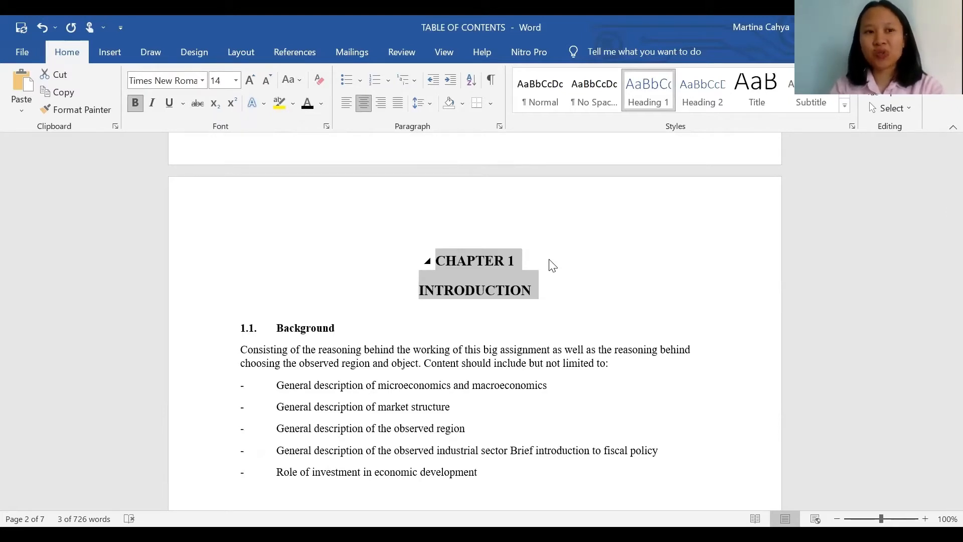
- Copy the CHAPTER 1 title's formatting to the title CHAPTER 2 GENERAL OVERVIEW OF THE OBSERVED OBJECT with Format Painter
left_click(103, 114)
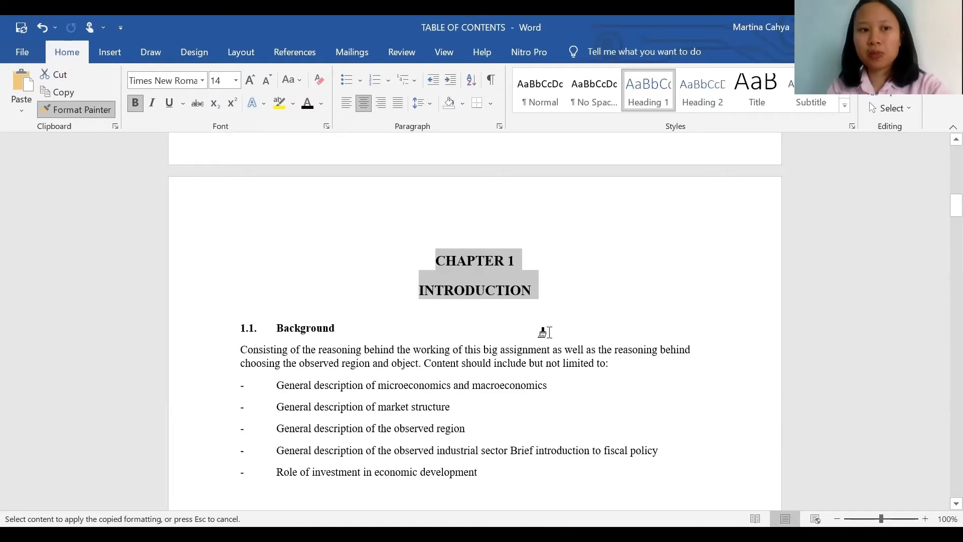
scroll(545, 333, "down", 6)
scroll(544, 332, "down", 10)
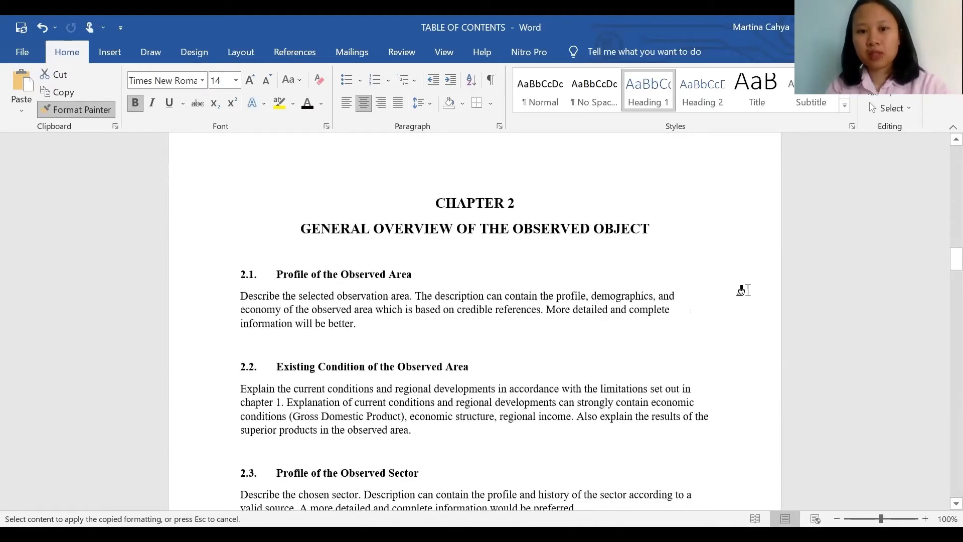
mouse_move(666, 235)
left_mouse_down()
mouse_move(430, 189)
mouse_move(432, 197)
left_mouse_up()
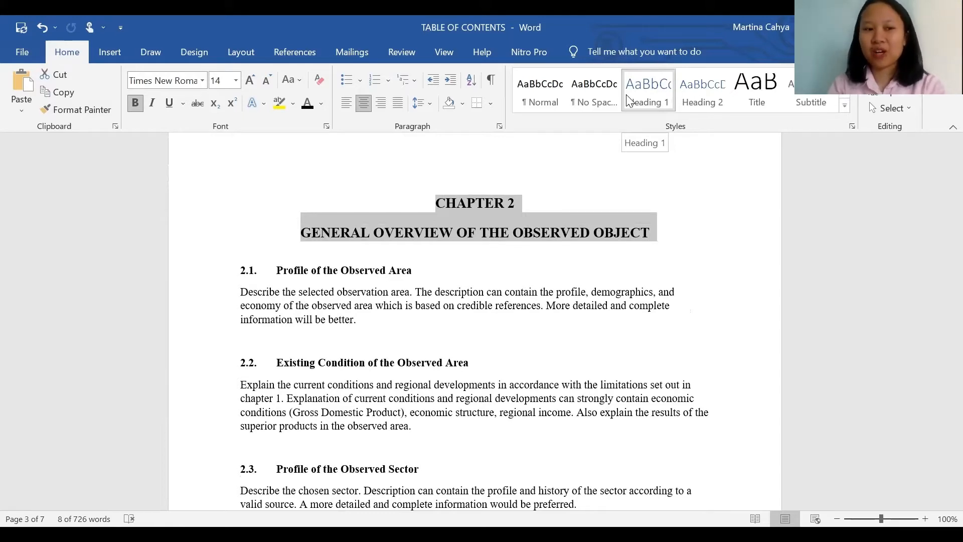
- Copy the CHAPTER 2 title's formatting to the title CHAPTER 3 LITERATURE REVIEW with Format Painter
left_click(85, 109)
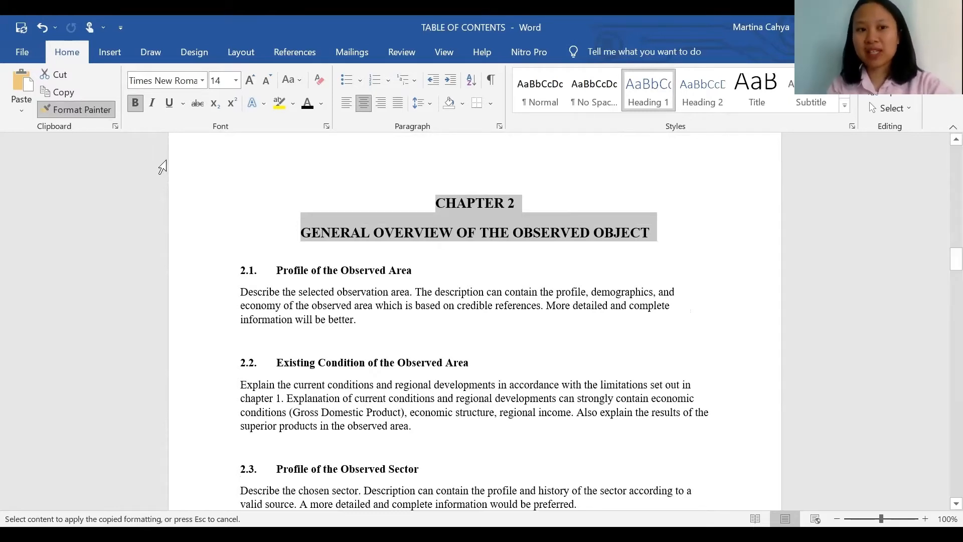
scroll(163, 167, "down", 3)
scroll(162, 167, "down", 10)
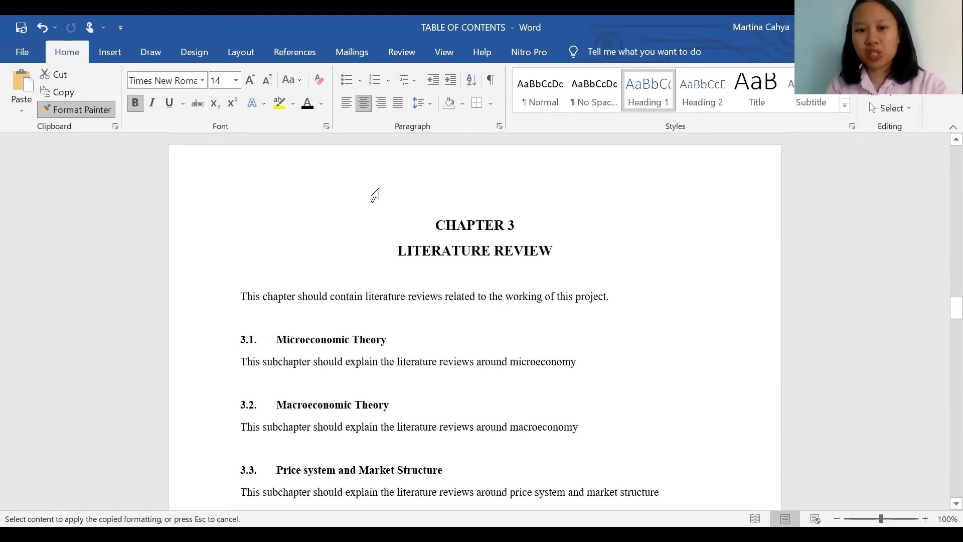
left_click_drag(501, 250, 431, 227)
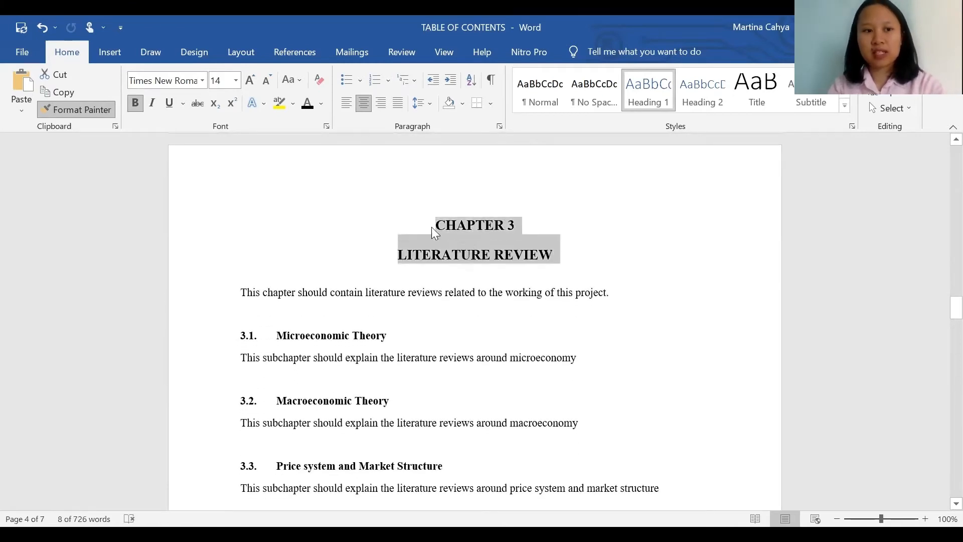
- Copy the CHAPTER 3 title's formatting to the title CHAPTER 4 METHODOLOGY with Format Painter
left_click(101, 109)
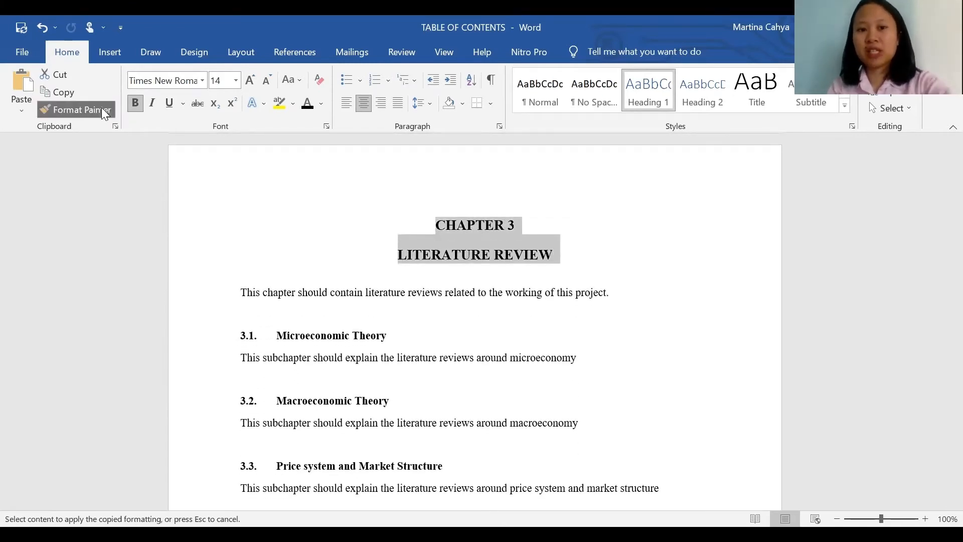
scroll(102, 109, "down", 7)
scroll(101, 107, "down", 5)
left_click_drag(540, 394, 423, 362)
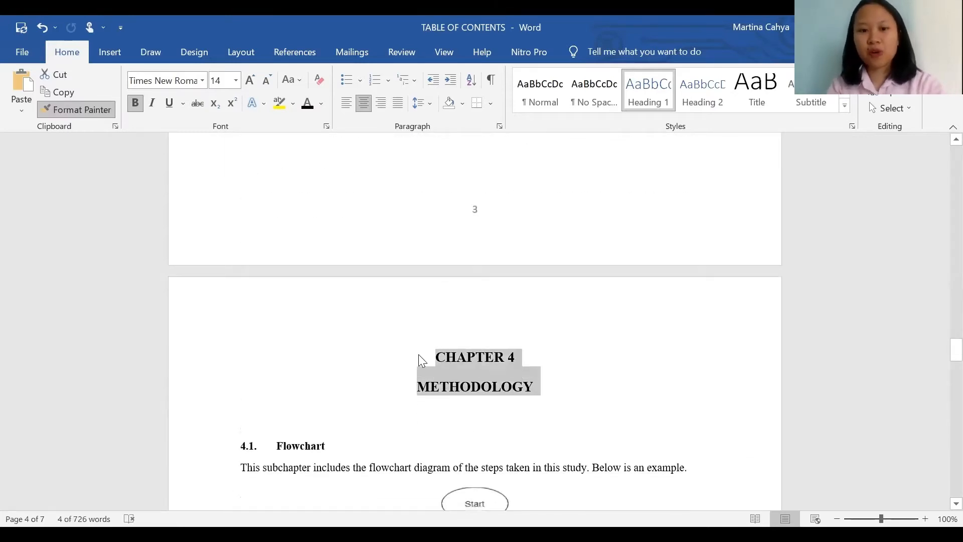
- Copy the CHAPTER 4 title's formatting to the title CHAPTER 5 DATA ANALYSIS AND INTERPRETATION with Format Painter
left_click(68, 110)
scroll(69, 110, "down", 15)
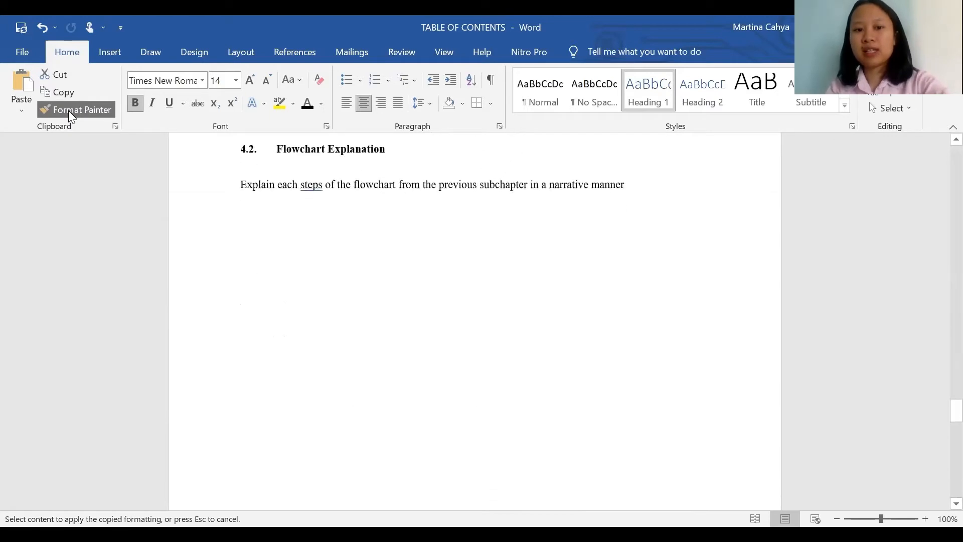
scroll(68, 111, "down", 10)
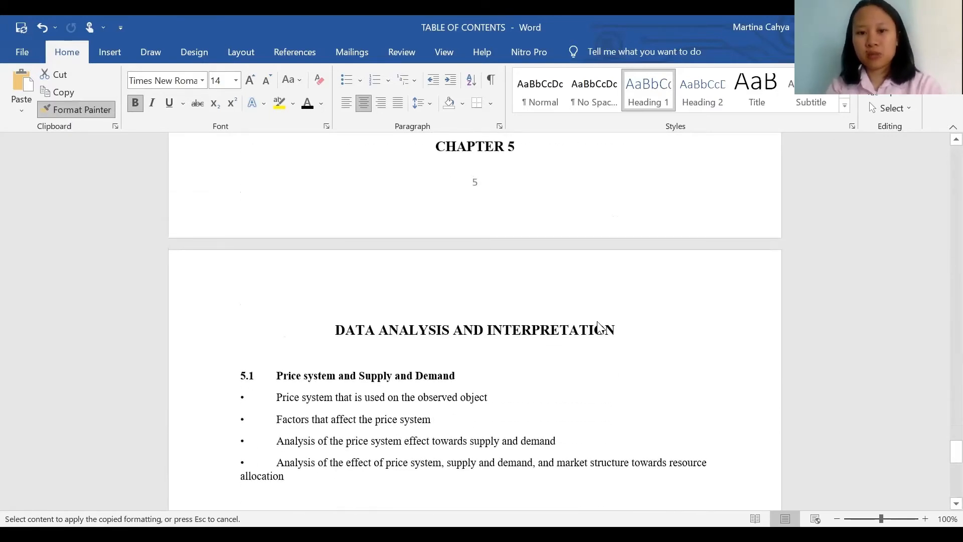
mouse_move(624, 336)
left_mouse_down()
mouse_move(432, 209)
mouse_move(430, 188)
left_mouse_up()
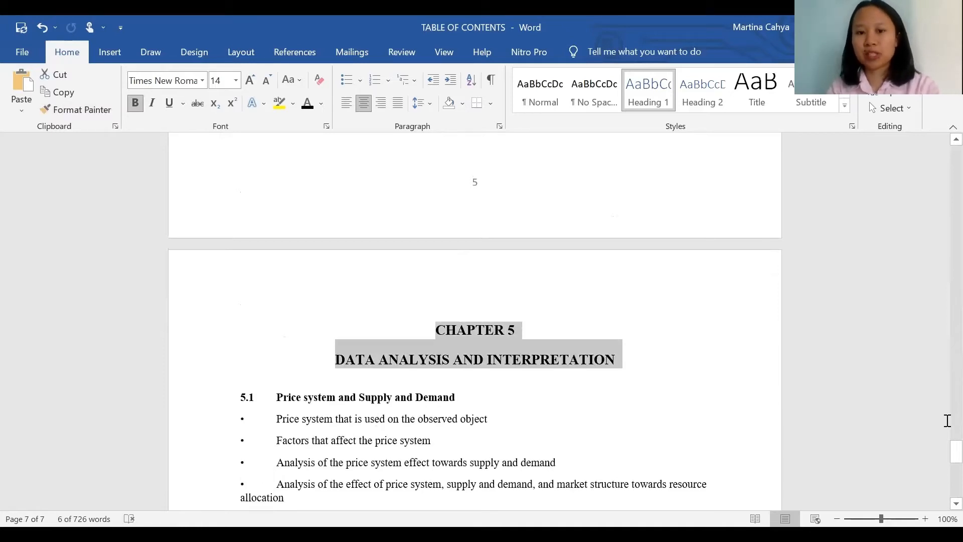
- Apply the Heading 2 style to the subchapter heading 1.1. Background and format it as Times New Roman, 12 pt, bold and black
left_click_drag(943, 454, 929, 204)
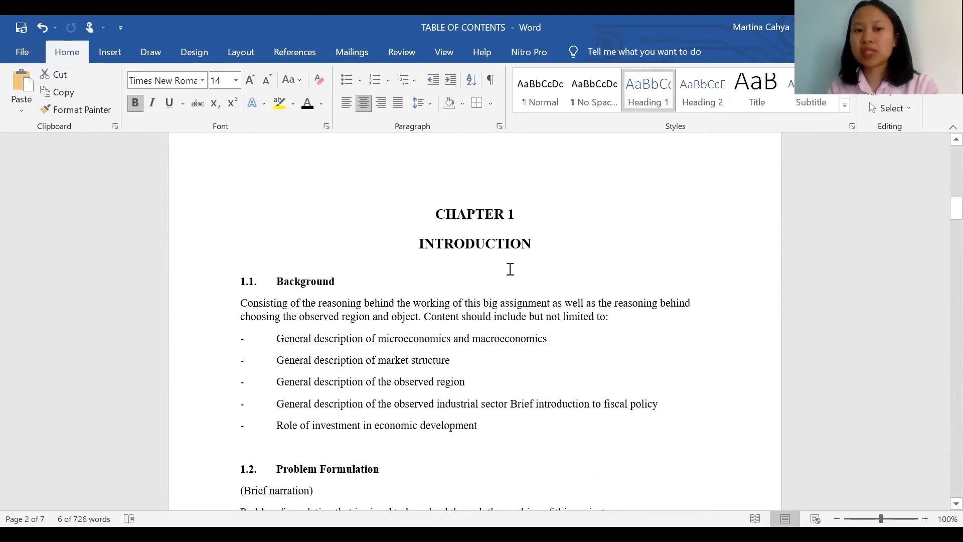
left_click(381, 287)
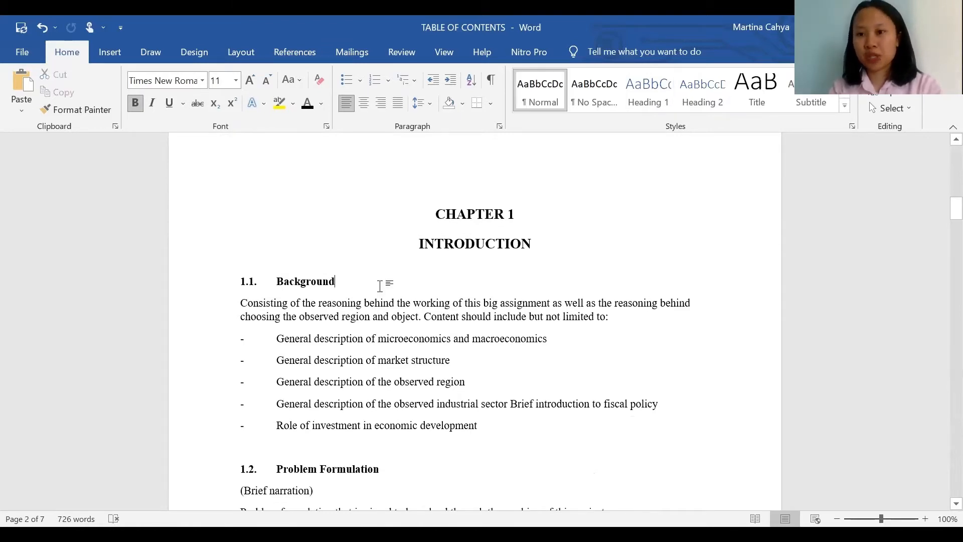
left_click(226, 285)
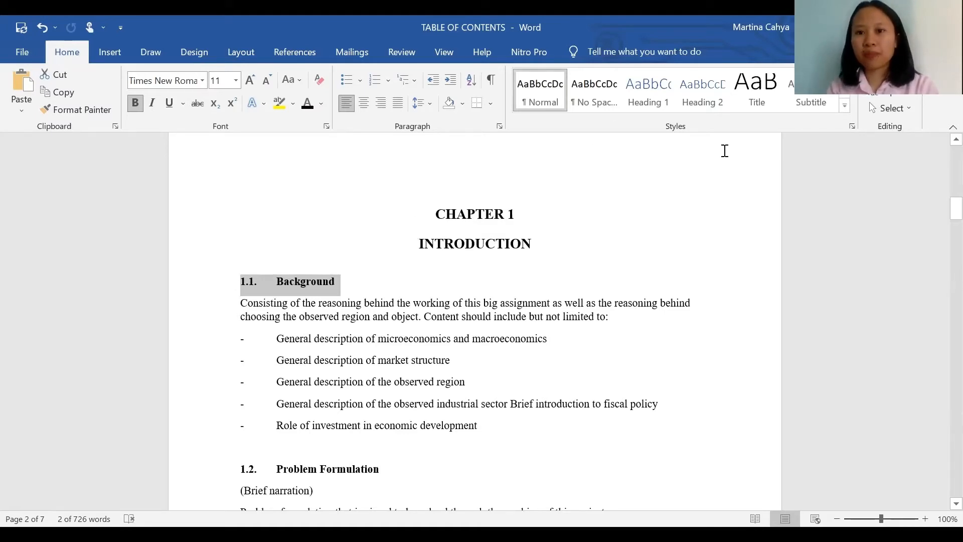
left_click(704, 94)
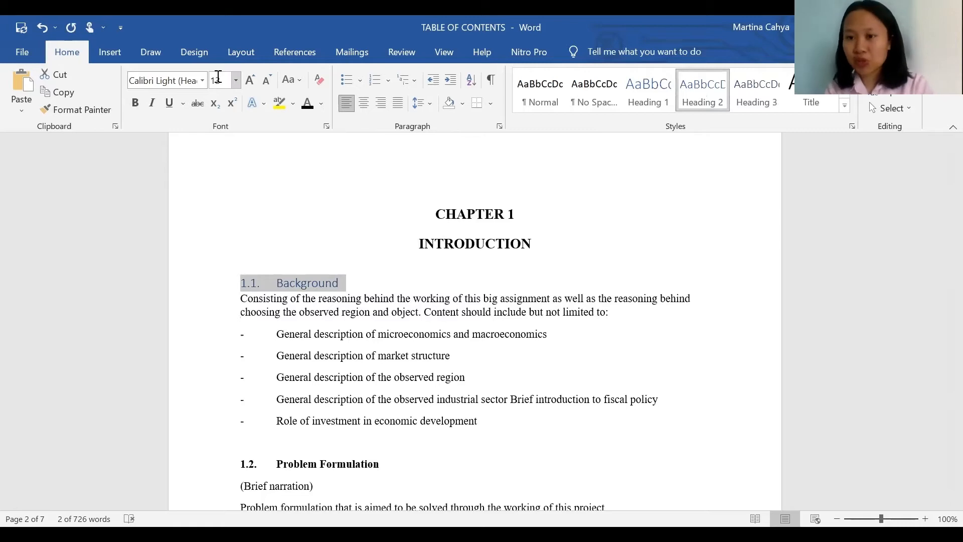
left_click(200, 80)
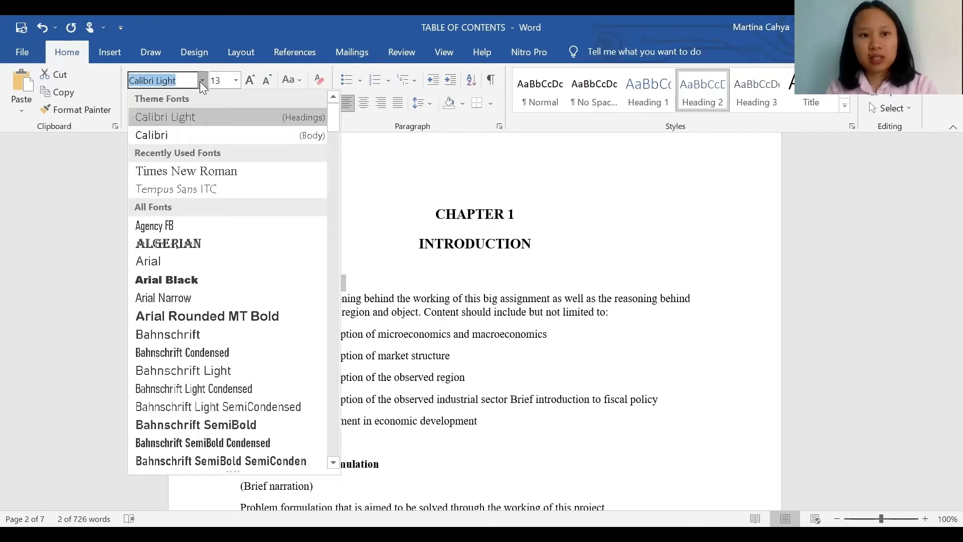
left_click(196, 171)
left_click(222, 80)
type("12")
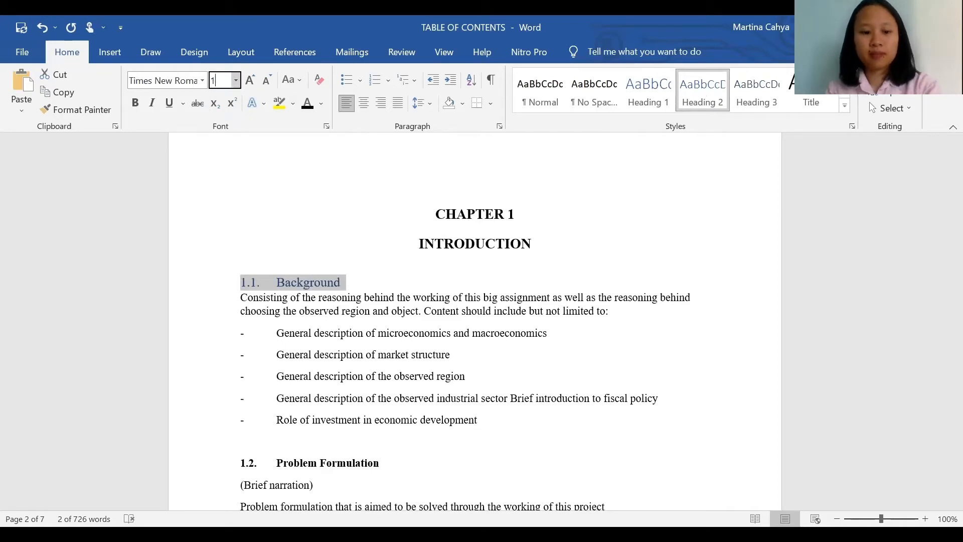
left_click(135, 103)
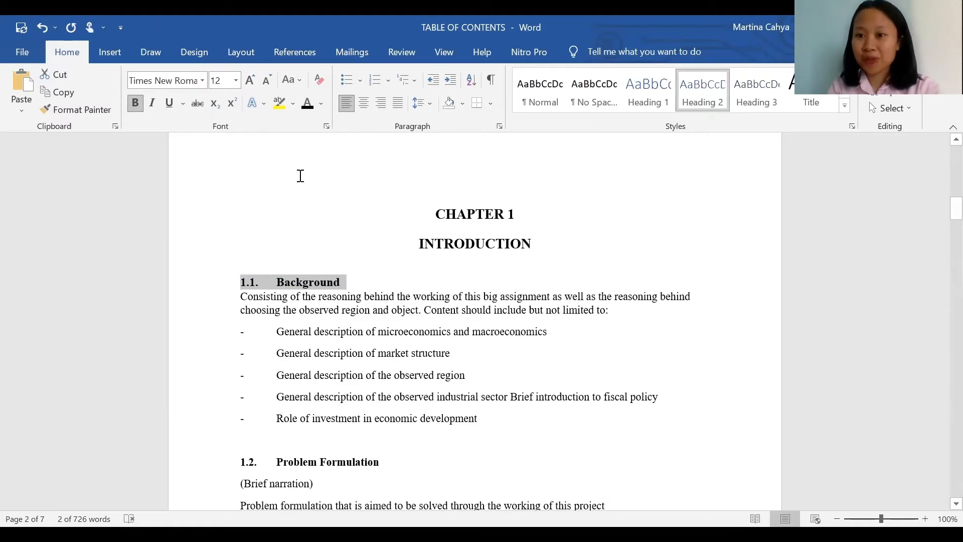
- Copy the formatting of heading 1.1. Background to heading 1.2. Problem Formulation with Format Painter
left_click(95, 111)
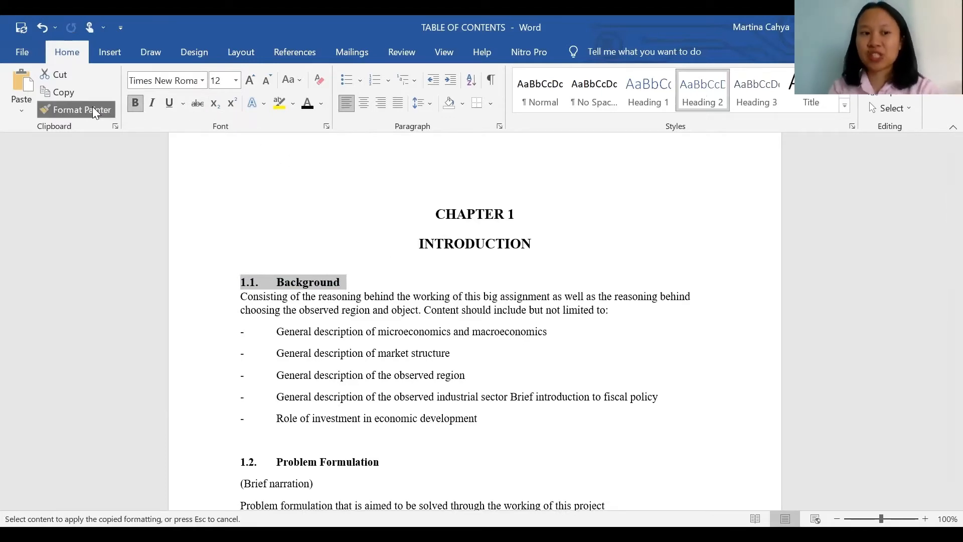
scroll(94, 109, "down", 12)
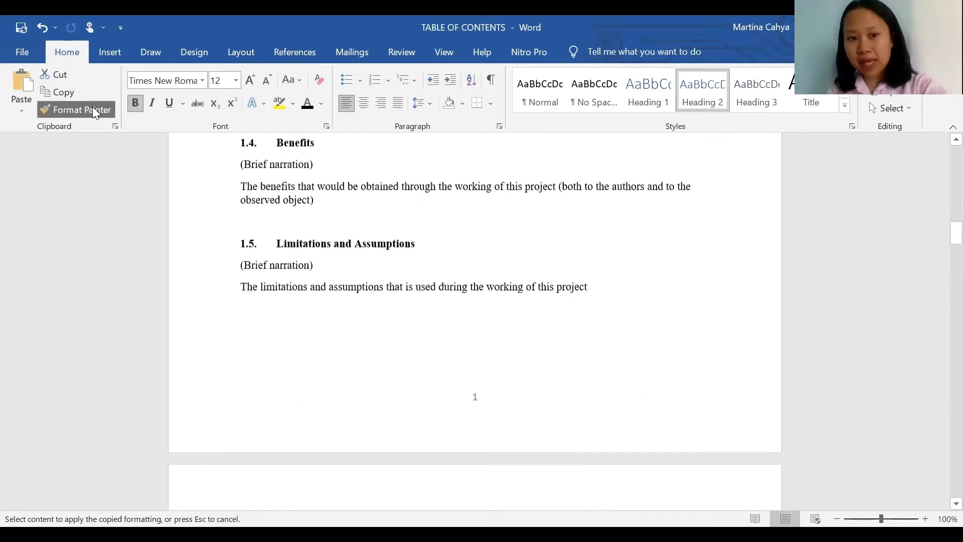
scroll(94, 109, "up", 6)
scroll(93, 106, "up", 6)
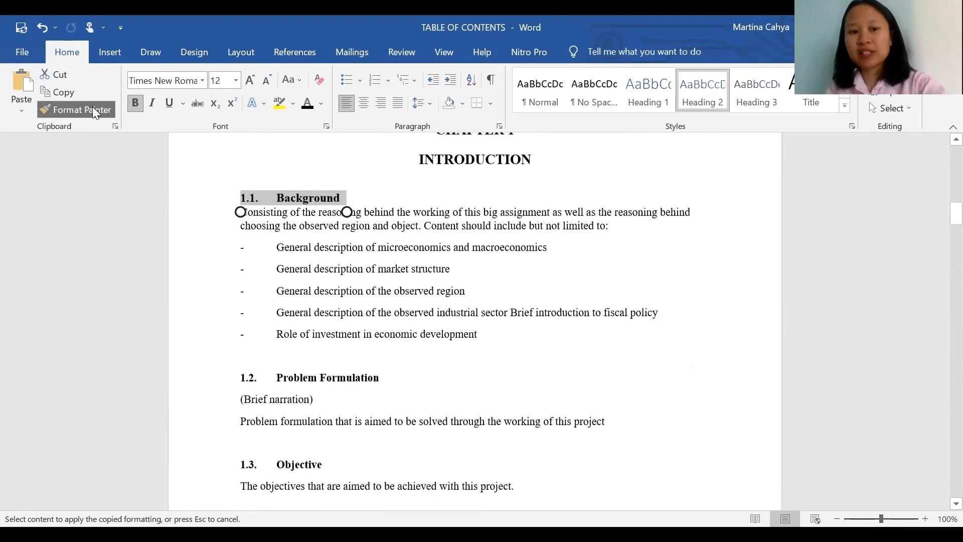
left_click_drag(397, 385, 217, 384)
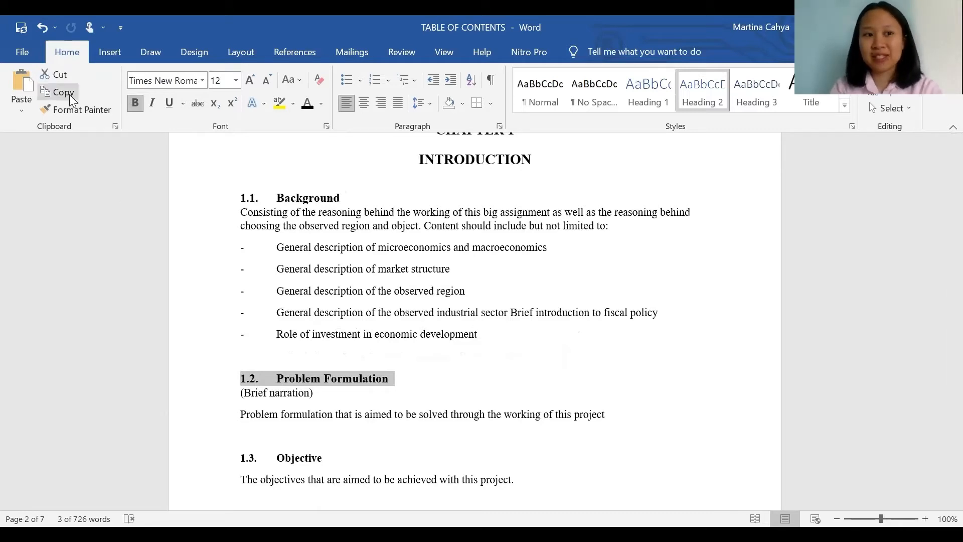
- Copy the formatting of heading 1.2. Problem Formulation to headings 1.3. Objective and 1.4. Benefits with Format Painter
left_click(76, 111)
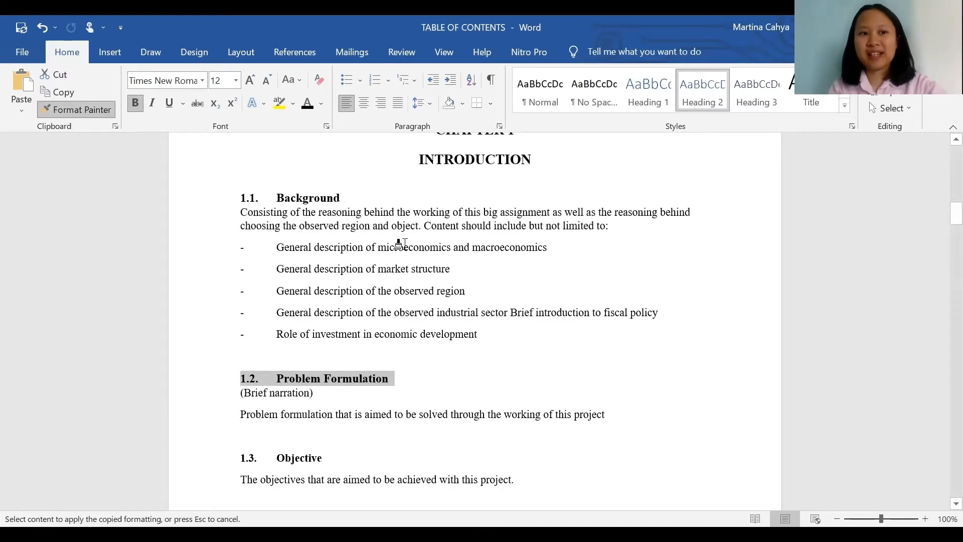
scroll(401, 244, "down", 3)
left_click(323, 339)
left_click_drag(324, 343, 223, 341)
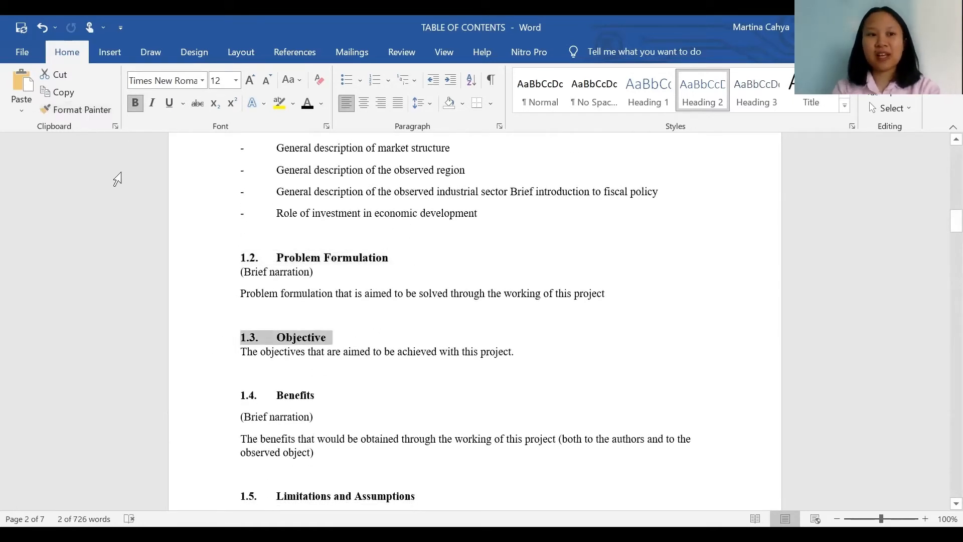
left_click(88, 116)
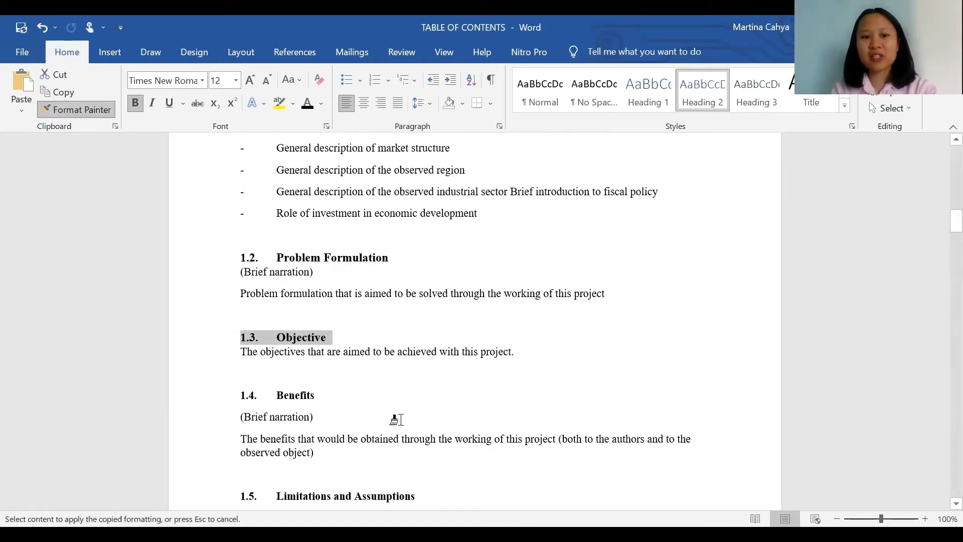
left_click_drag(332, 394, 230, 394)
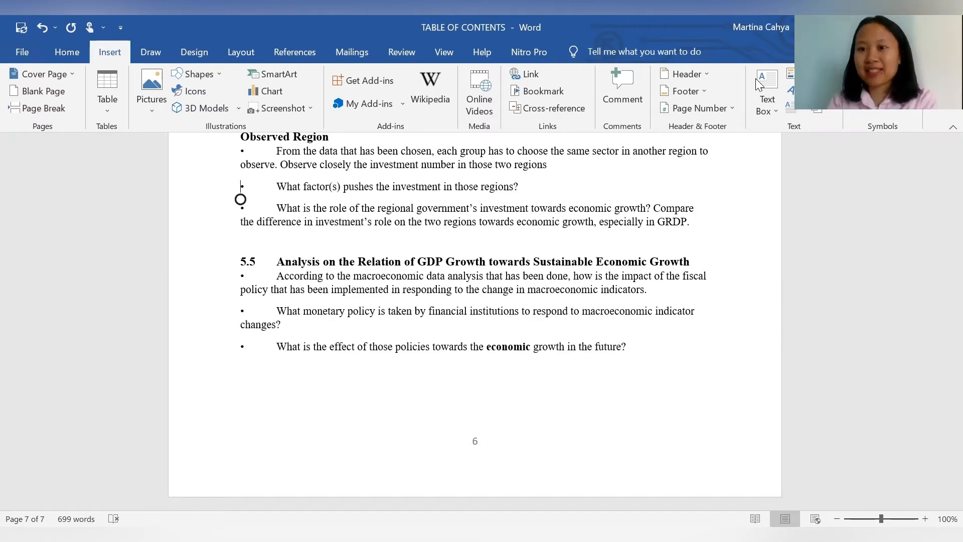
- Look back through the document's page numbering and view the number designs offered for the bottom of the page
scroll(240, 199, "up", 20)
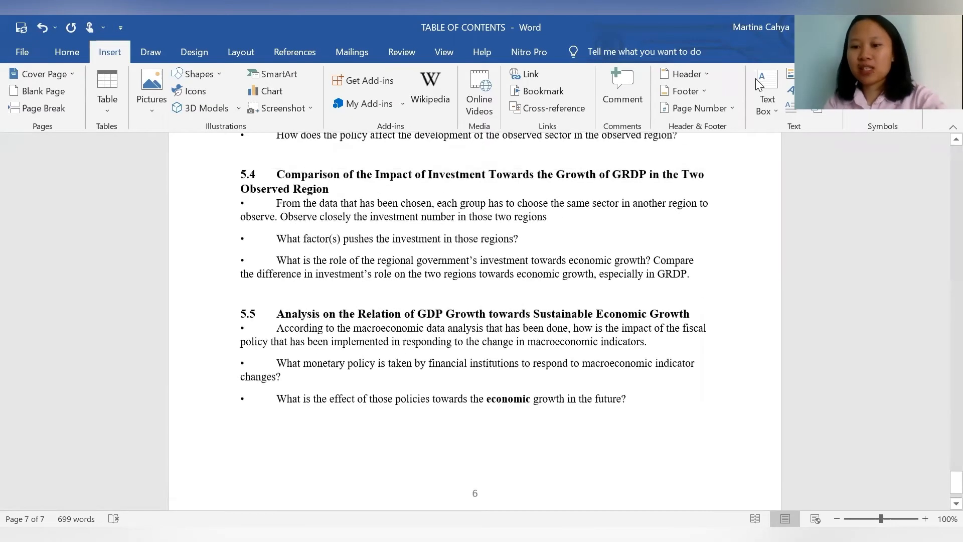
scroll(474, 321, "up", 20)
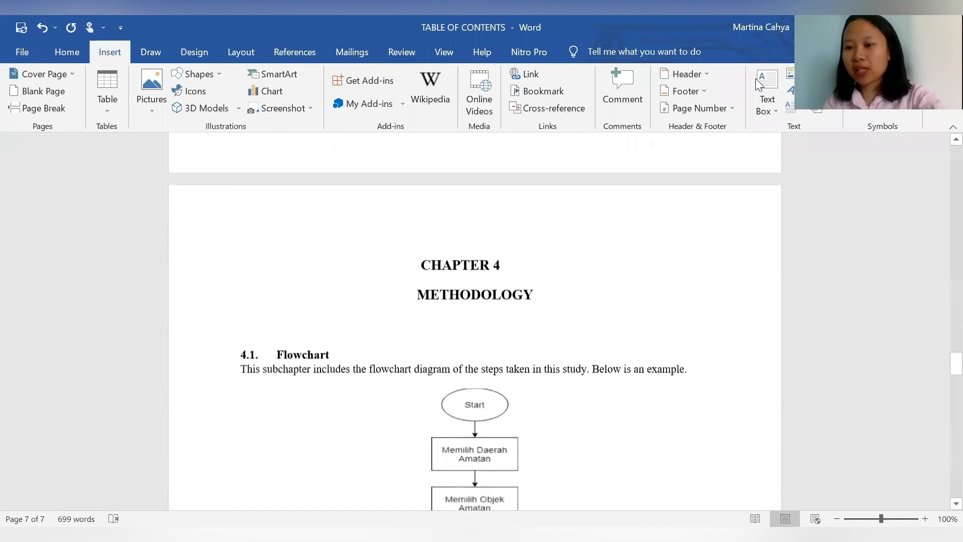
scroll(666, 245, "up", 15)
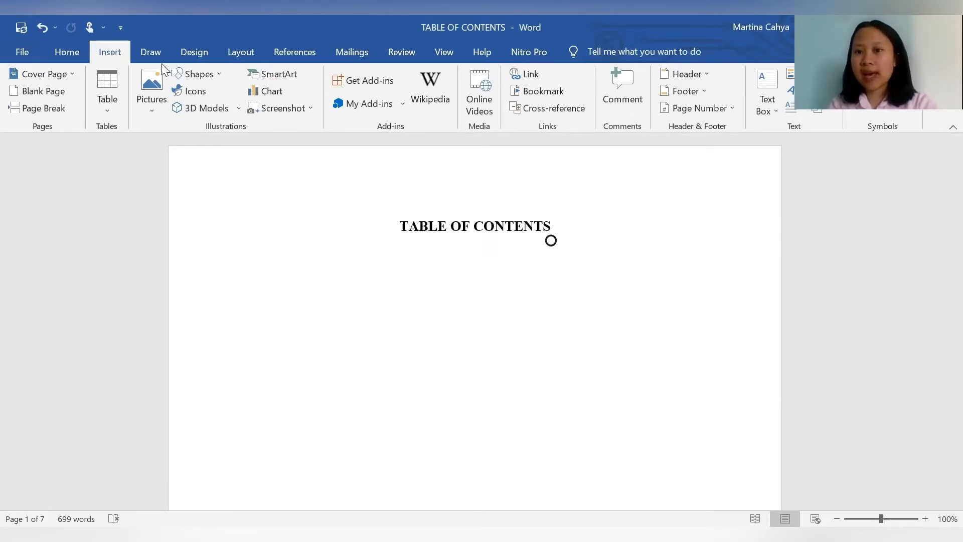
left_click(729, 109)
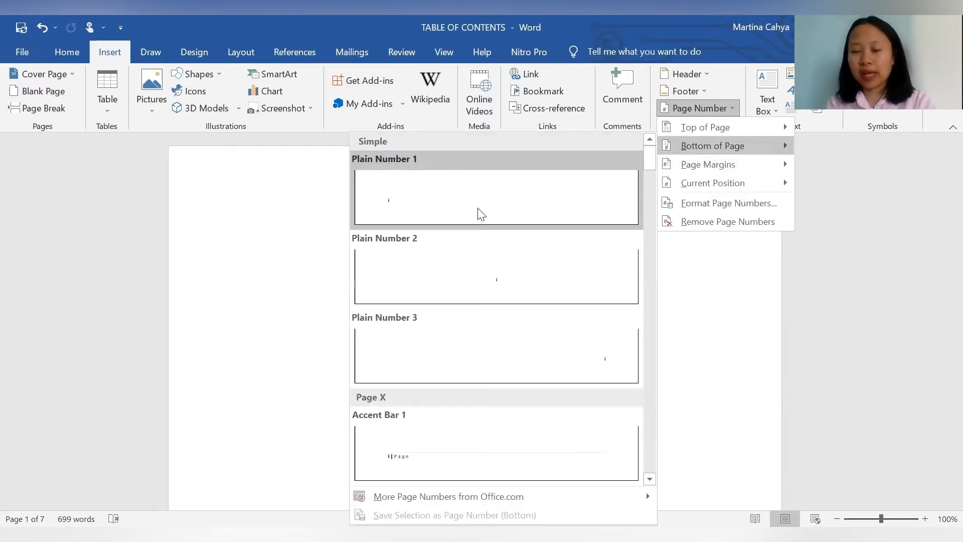
left_click(801, 303)
scroll(511, 389, "down", 15)
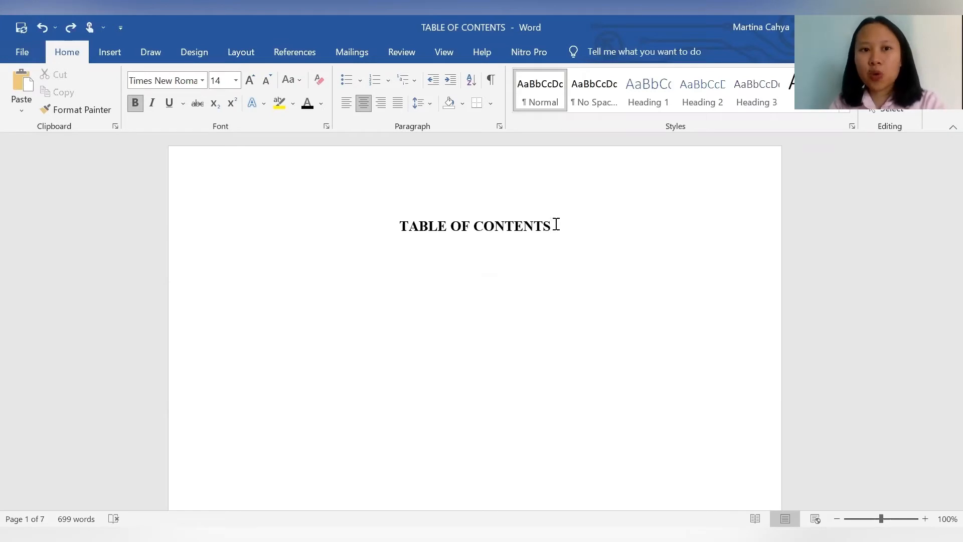
- Insert the Automatic Table 2 table of contents beneath the TABLE OF CONTENTS title
left_click(305, 54)
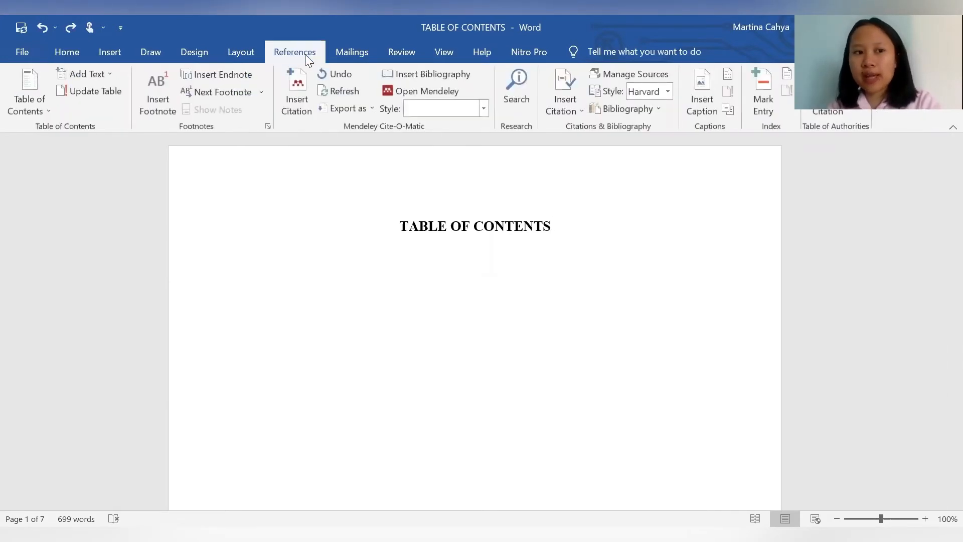
left_click(45, 113)
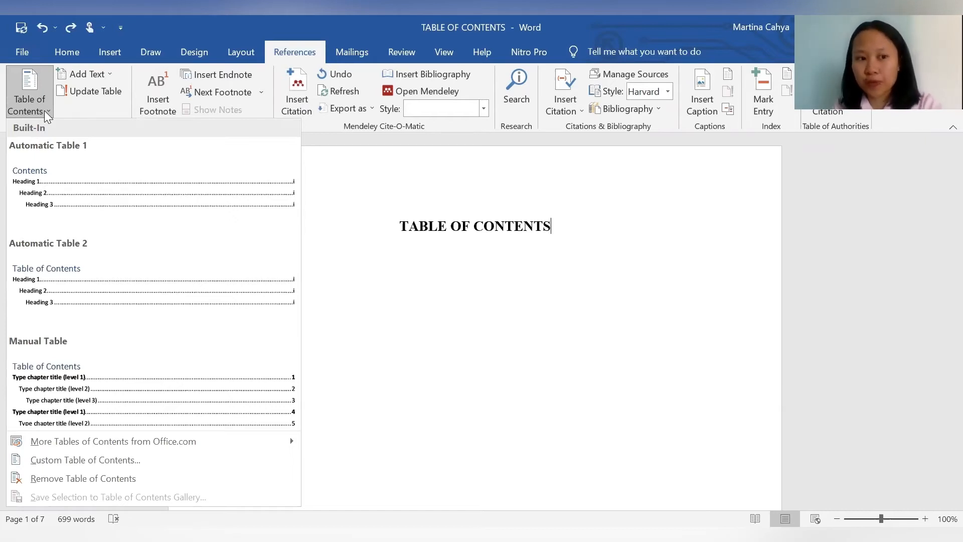
left_click(111, 266)
scroll(651, 347, "up", 8)
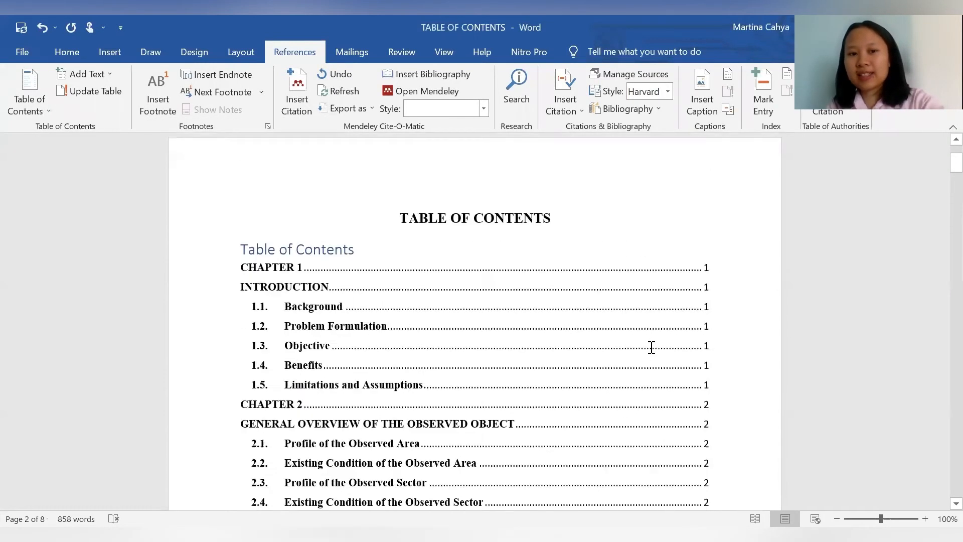
scroll(651, 347, "up", 1)
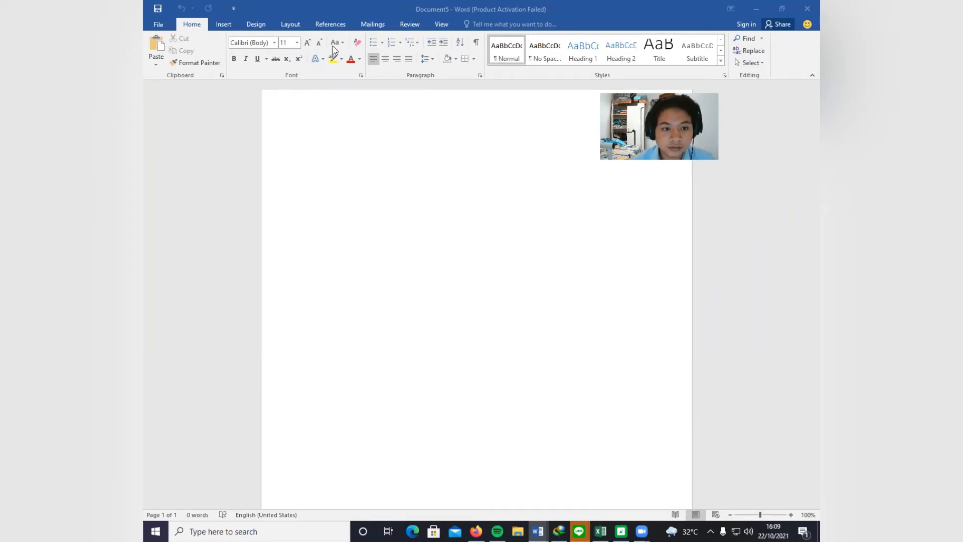
- Start the Step-by-Step Mail Merge Wizard in the blank document and keep Letters as the document type
left_click(374, 25)
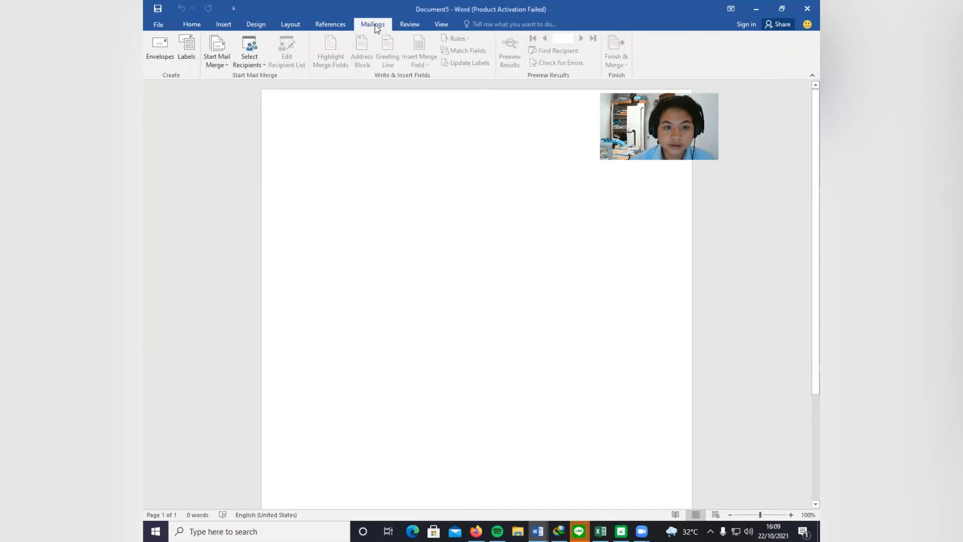
left_click(223, 63)
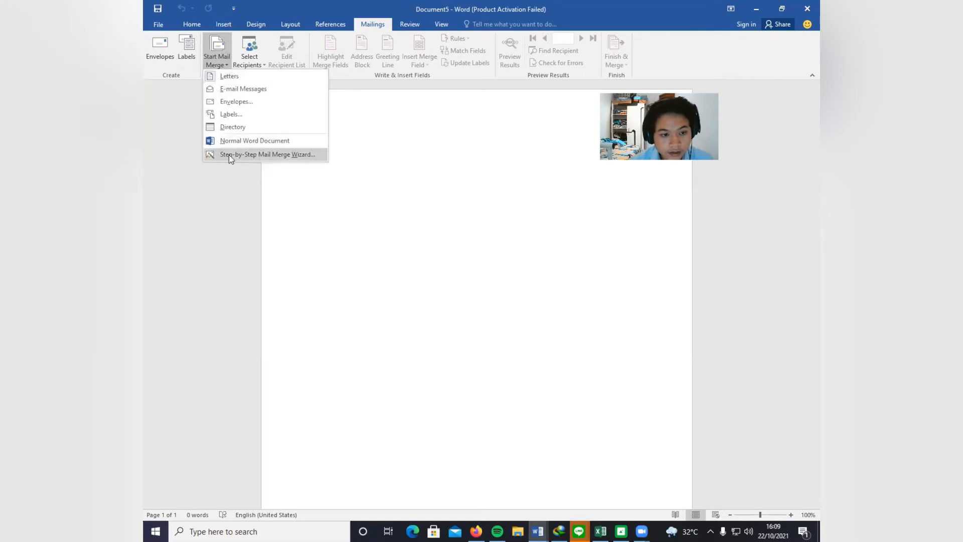
left_click(273, 155)
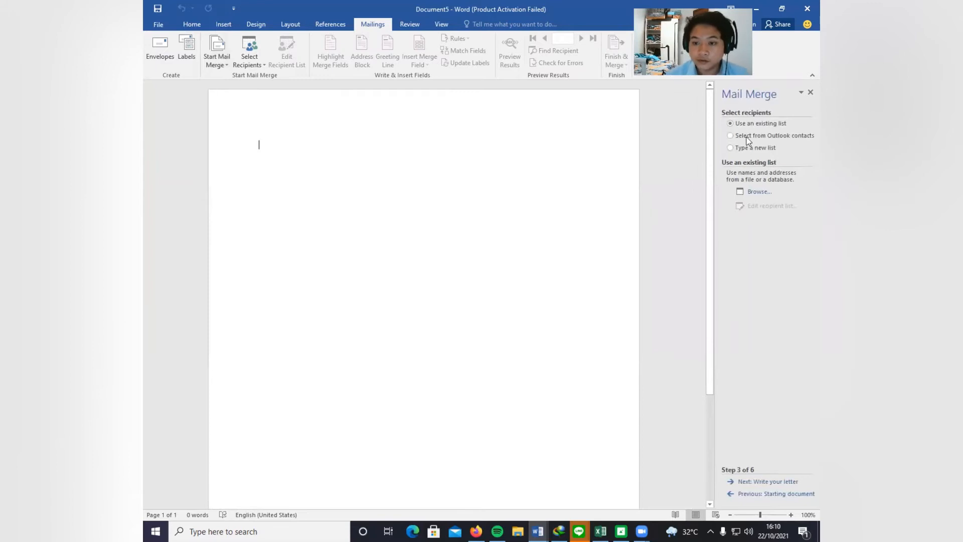
left_click(771, 494)
left_click(772, 494)
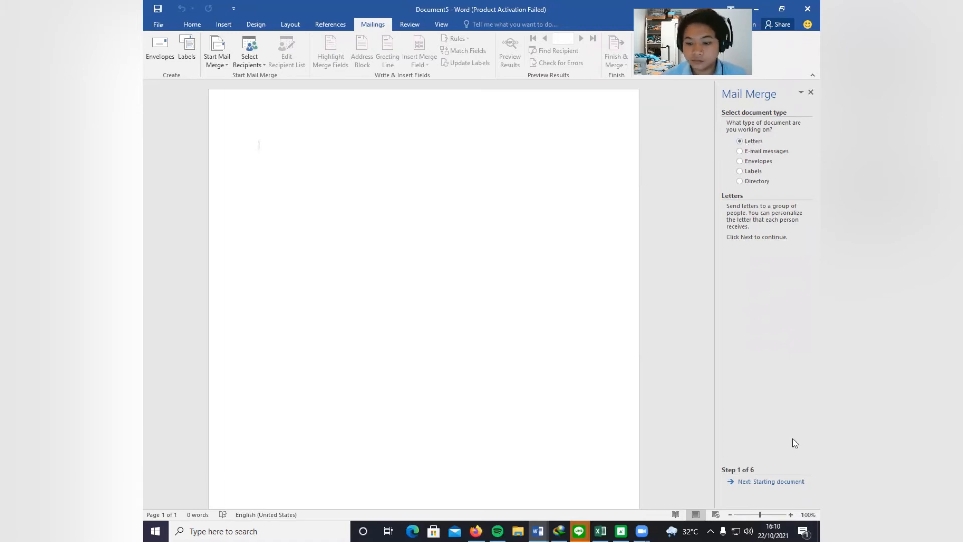
left_click(766, 482)
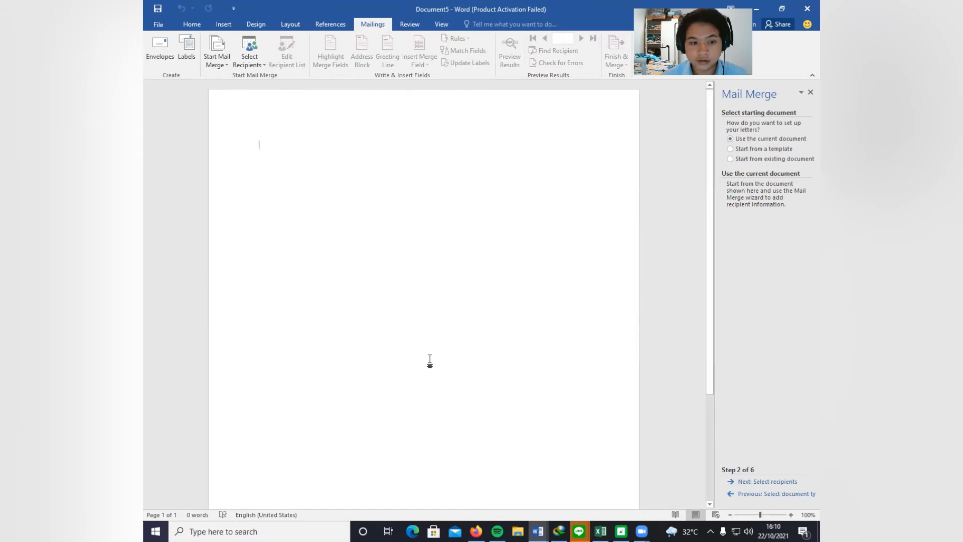
- Use the existing document Letter Template from the Documents folder as the starting letter and continue to recipient selection
left_click(747, 160)
left_click(750, 259)
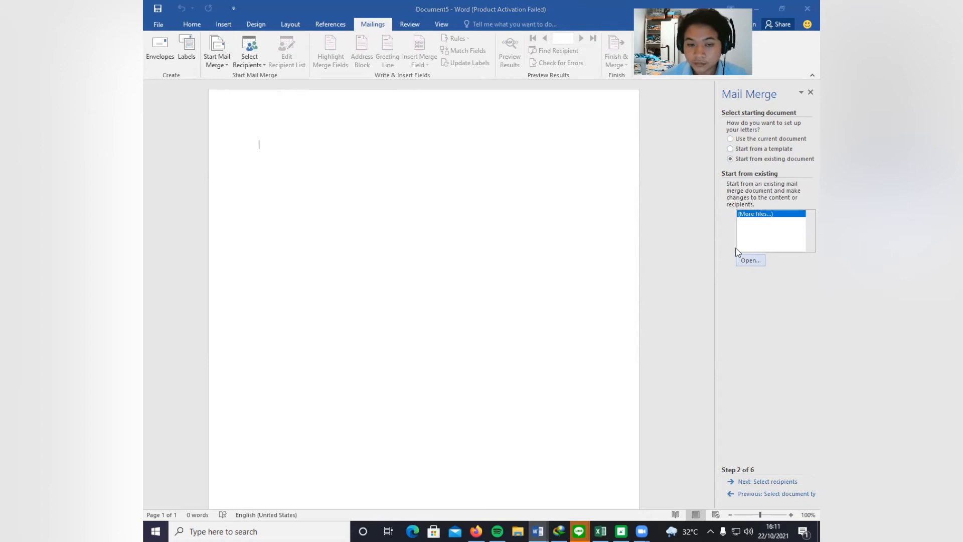
scroll(372, 160, "down", 1)
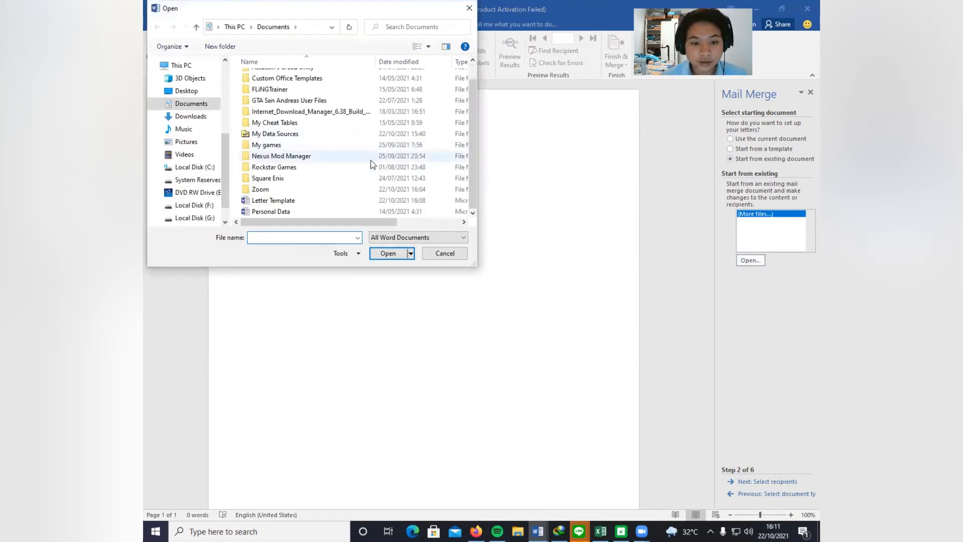
double_click(301, 201)
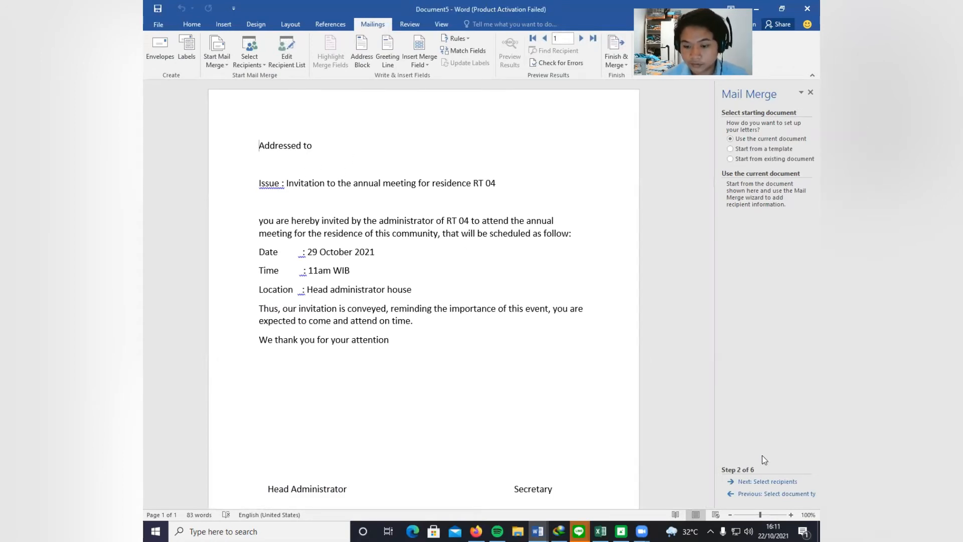
left_click(771, 486)
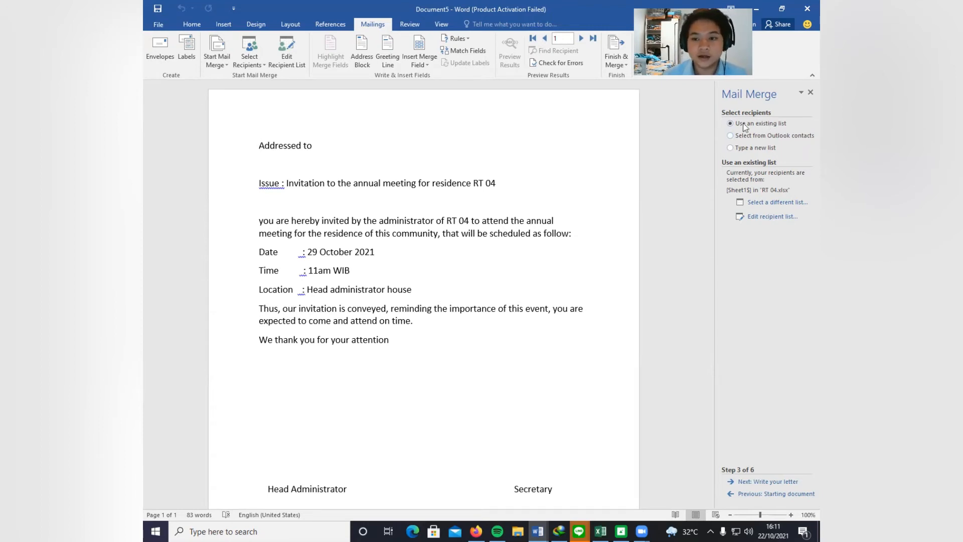
left_click(760, 148)
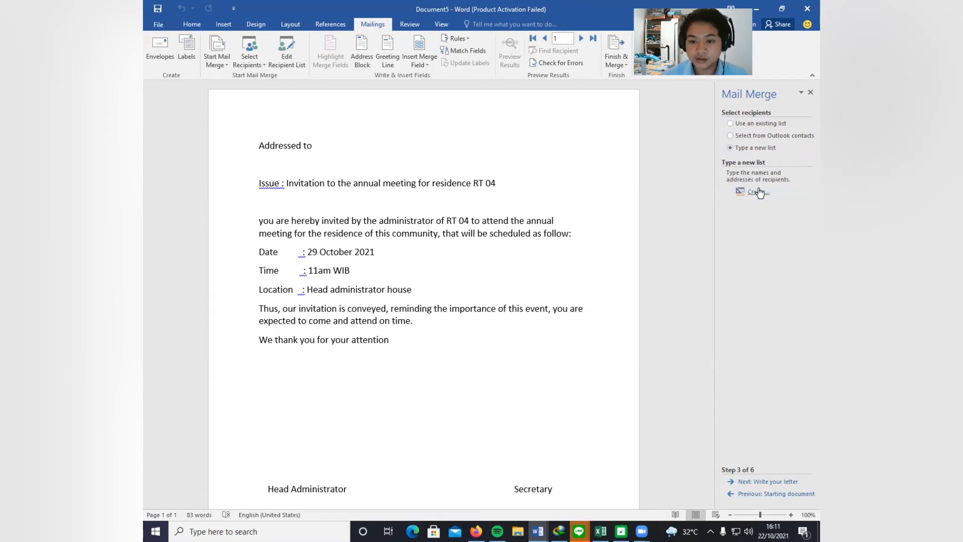
left_click(759, 192)
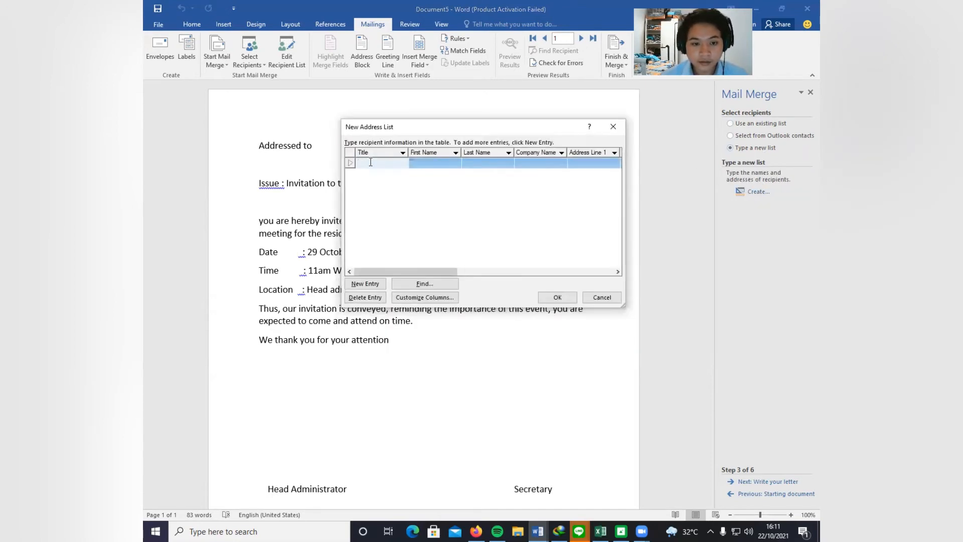
left_click(430, 162)
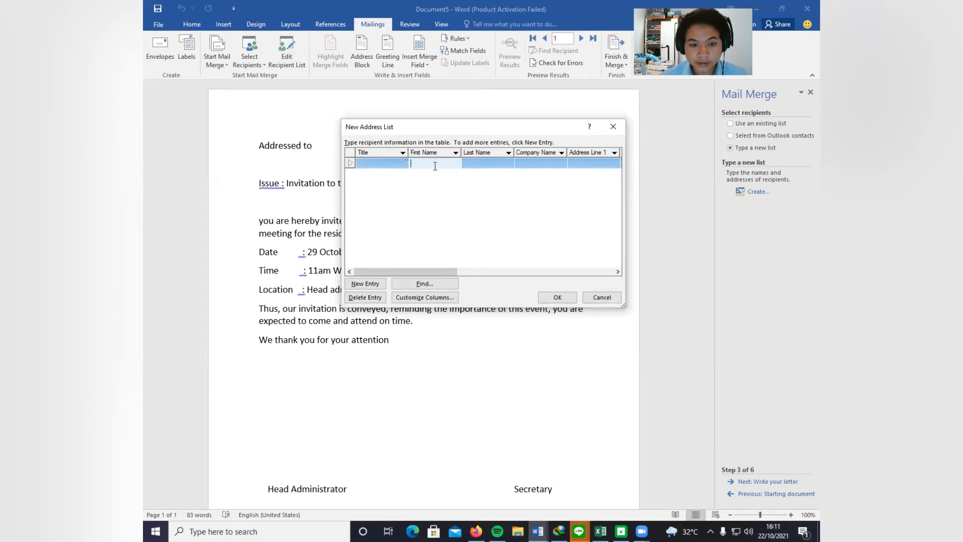
left_click_drag(448, 270, 577, 285)
left_click(743, 195)
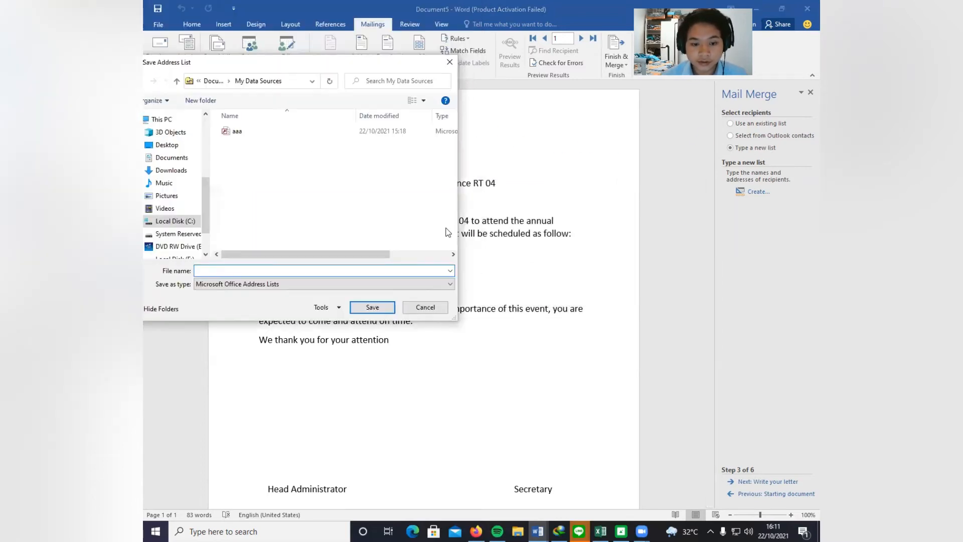
left_click(425, 308)
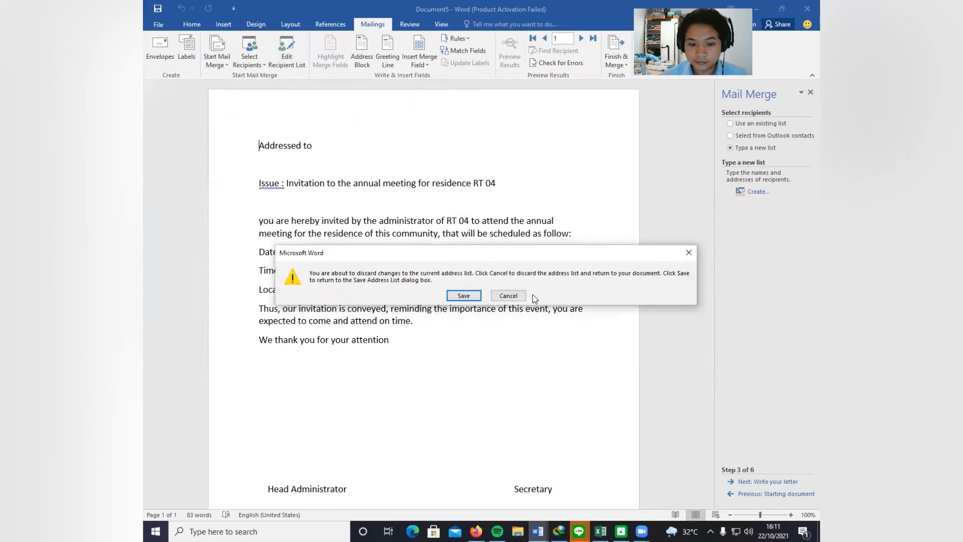
left_click(506, 296)
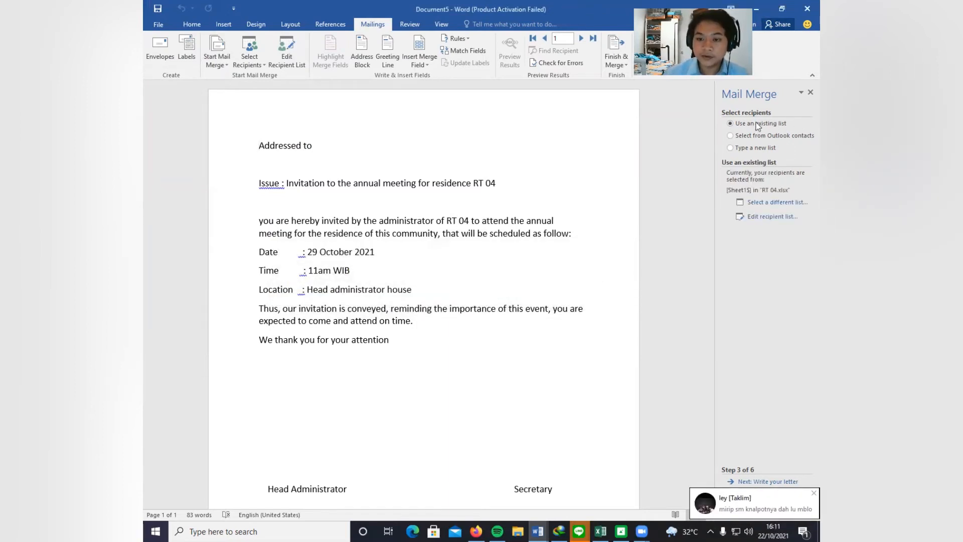
- Set the RT 04 file in the Documents folder as the existing recipient list, using table Sheet1$ with column headers
left_click(775, 202)
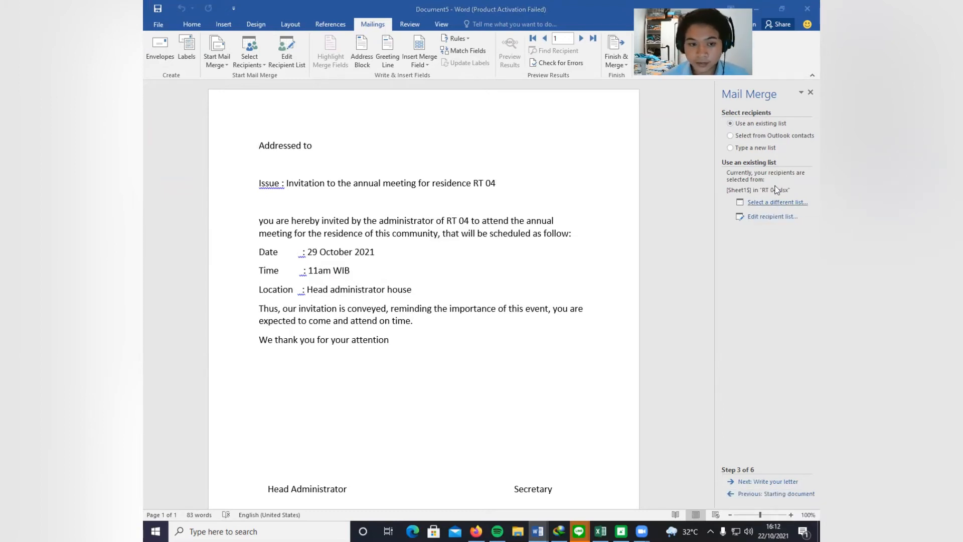
scroll(204, 165, "up", 1)
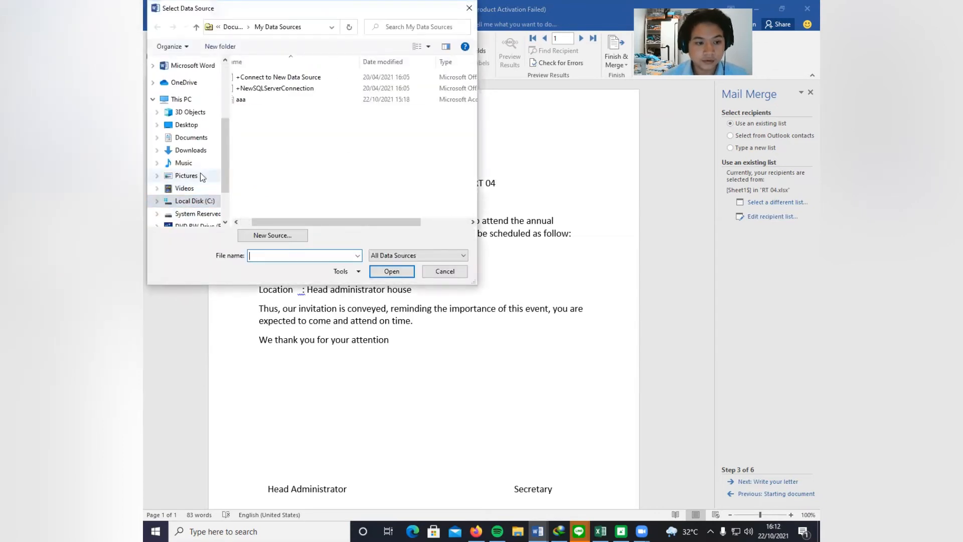
left_click(194, 139)
scroll(321, 156, "down", 2)
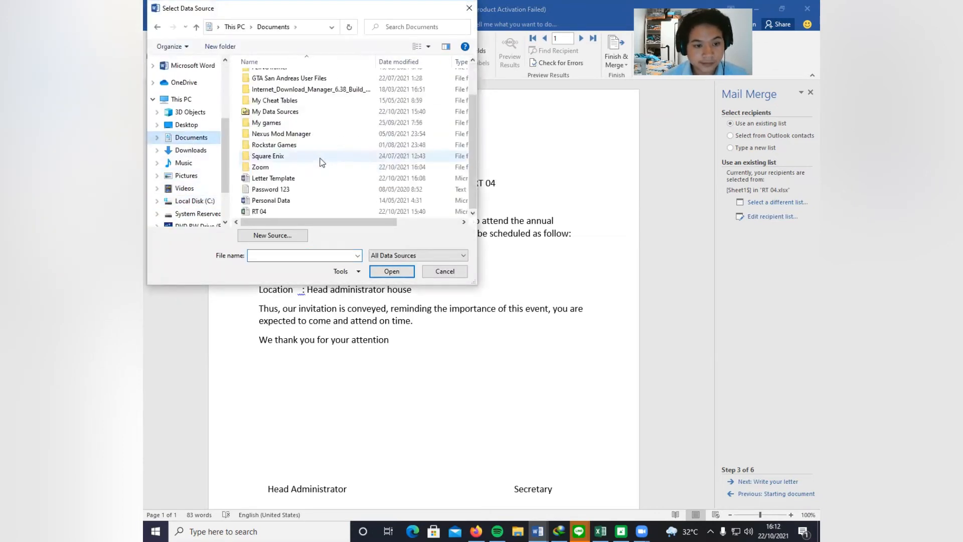
left_click(263, 212)
double_click(259, 212)
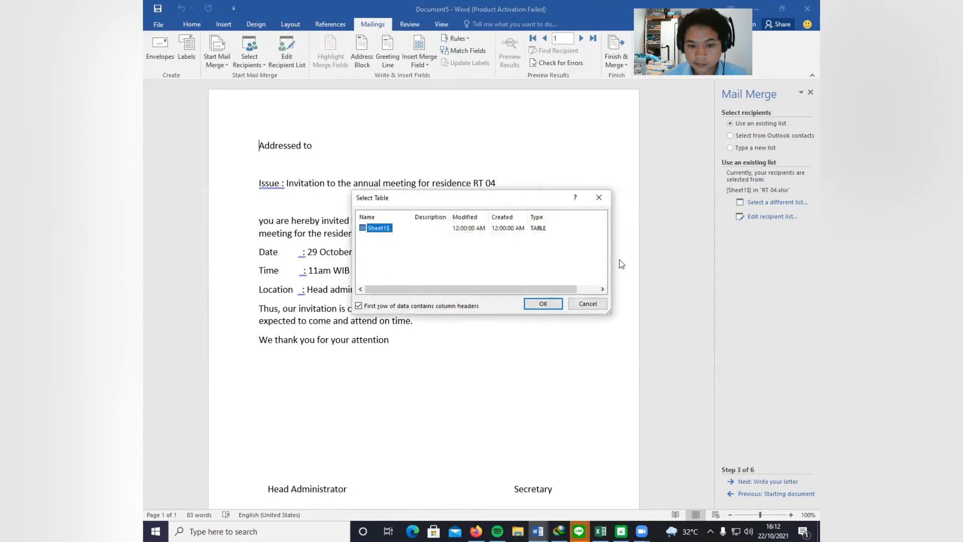
left_click(542, 304)
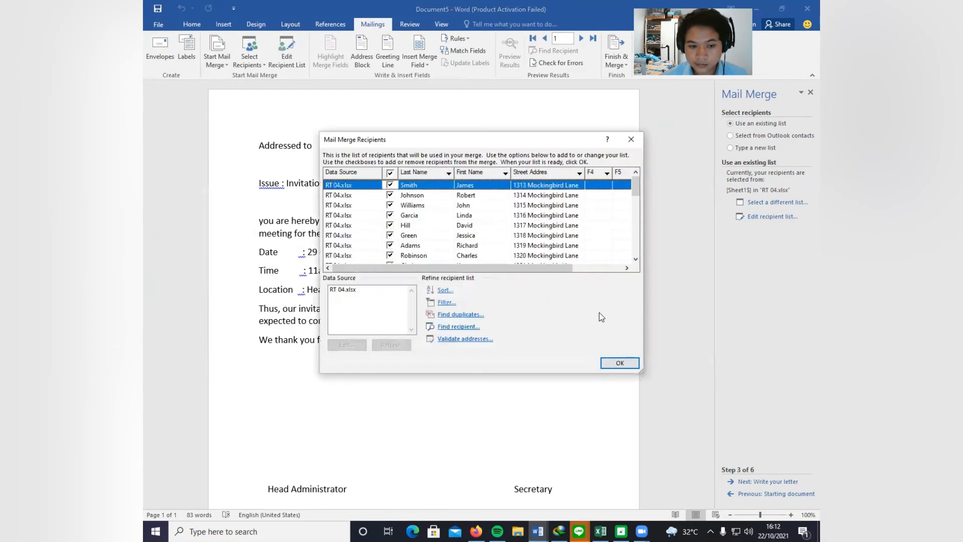
- Review the mail merge recipients from RT 04.xlsx and accept the list with all entries included
scroll(488, 214, "down", 10)
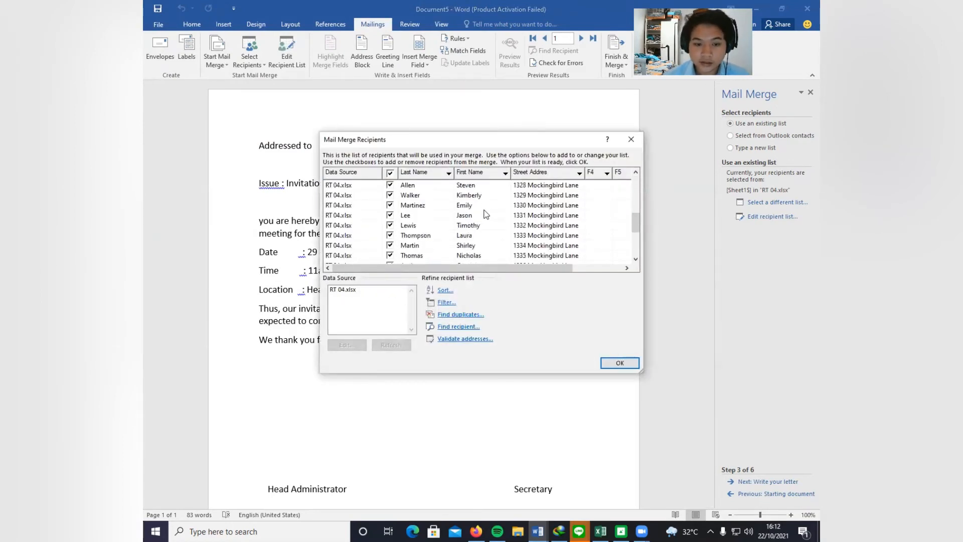
scroll(488, 214, "up", 8)
scroll(488, 214, "up", 2)
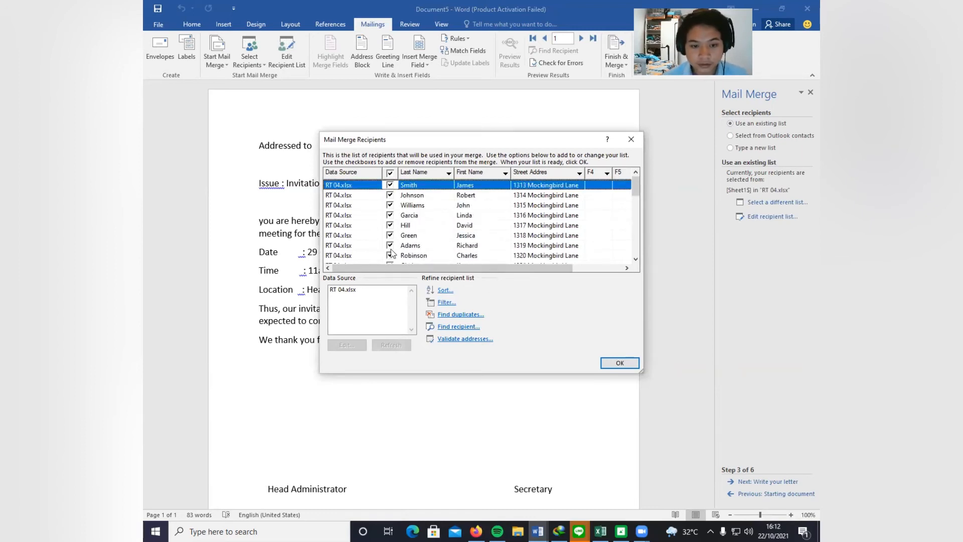
left_click(631, 368)
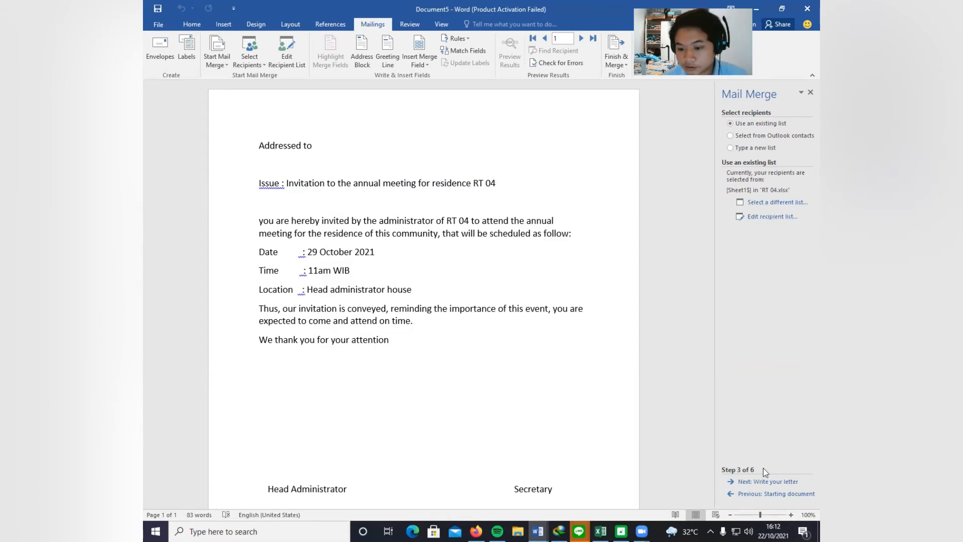
- Continue to the letter-writing stage and view the address block options without inserting one
left_click(766, 481)
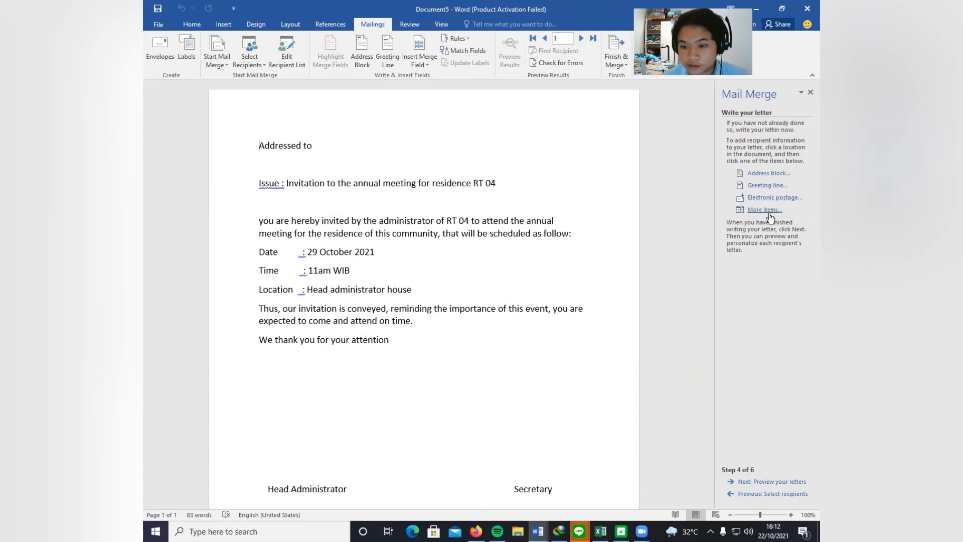
left_click(767, 173)
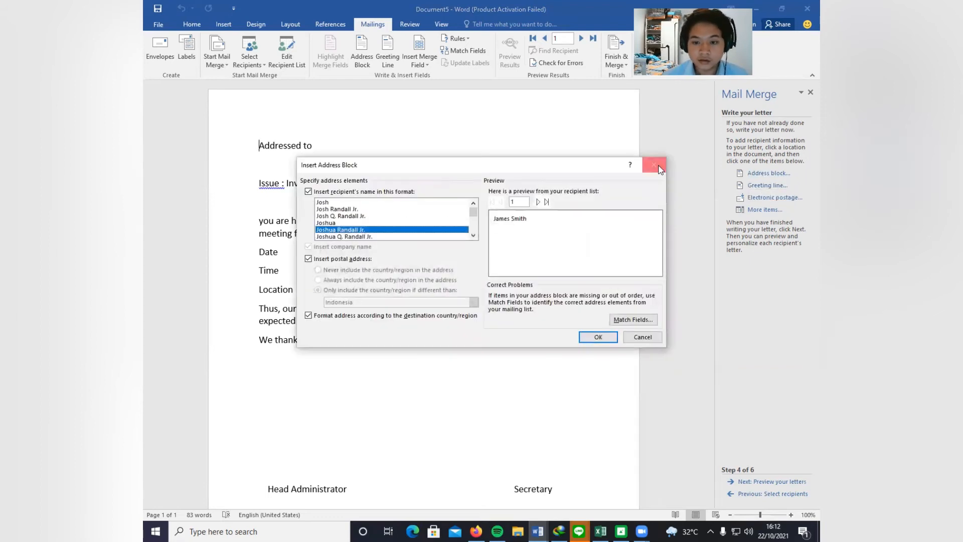
left_click(661, 166)
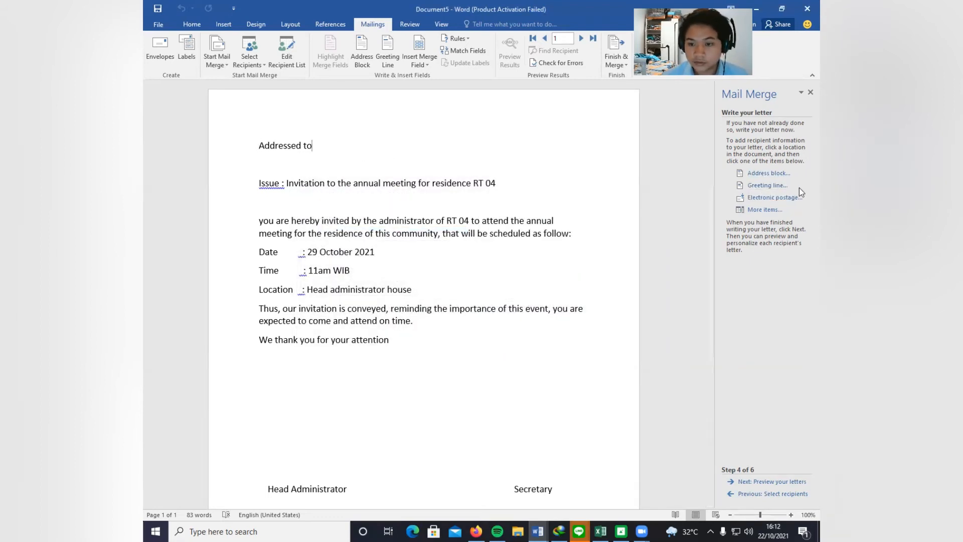
- Insert an address block after "Addressed to", matching Address 1 to the Street Addres field of the recipient list
left_click(767, 173)
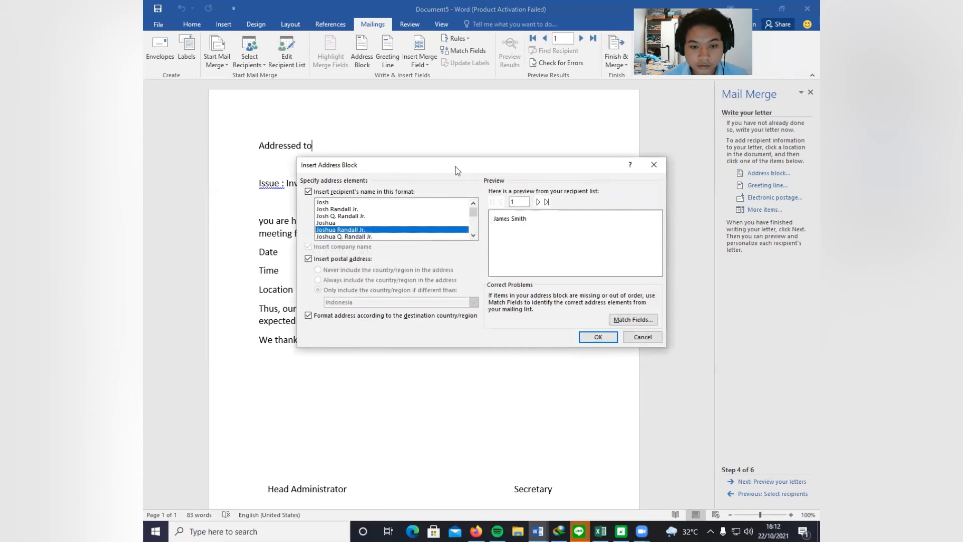
left_click_drag(457, 164, 430, 92)
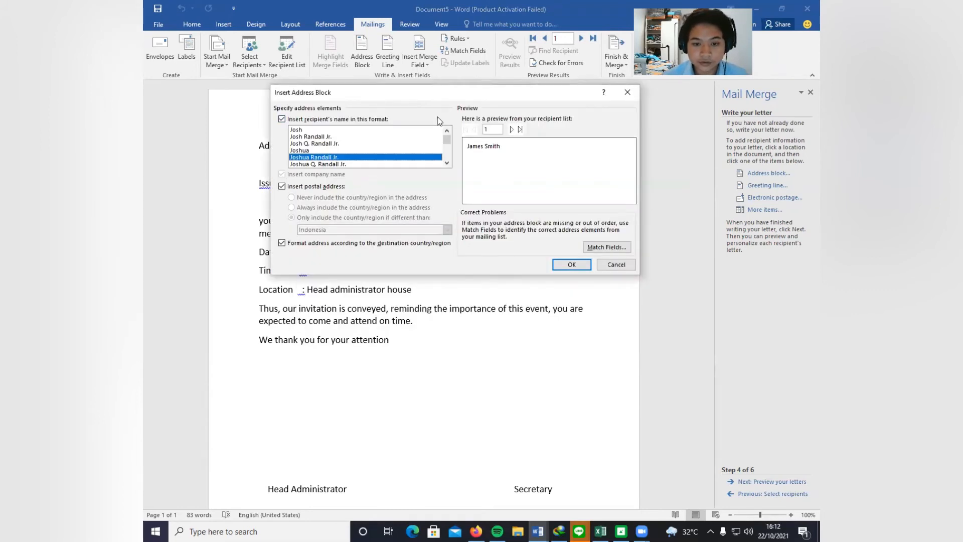
left_click_drag(359, 95, 316, 106)
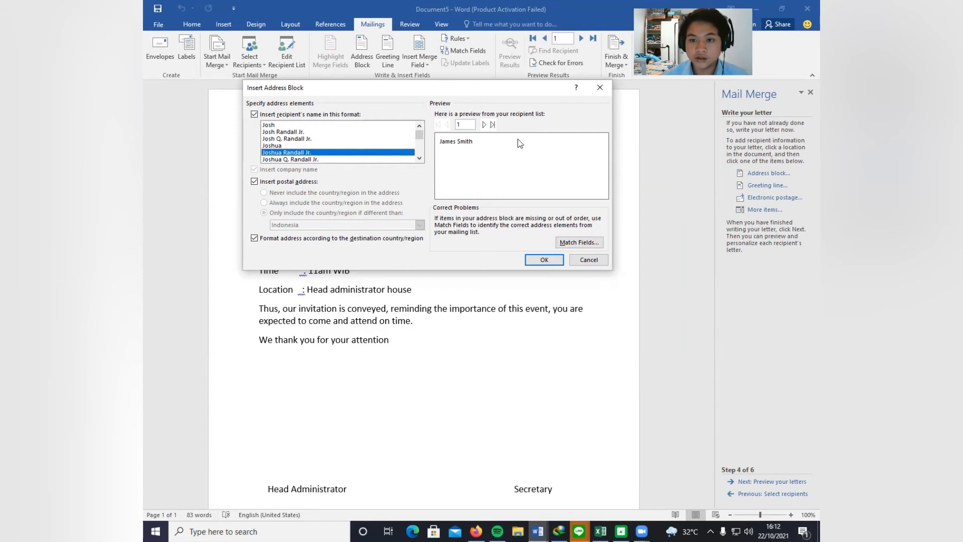
left_click(595, 244)
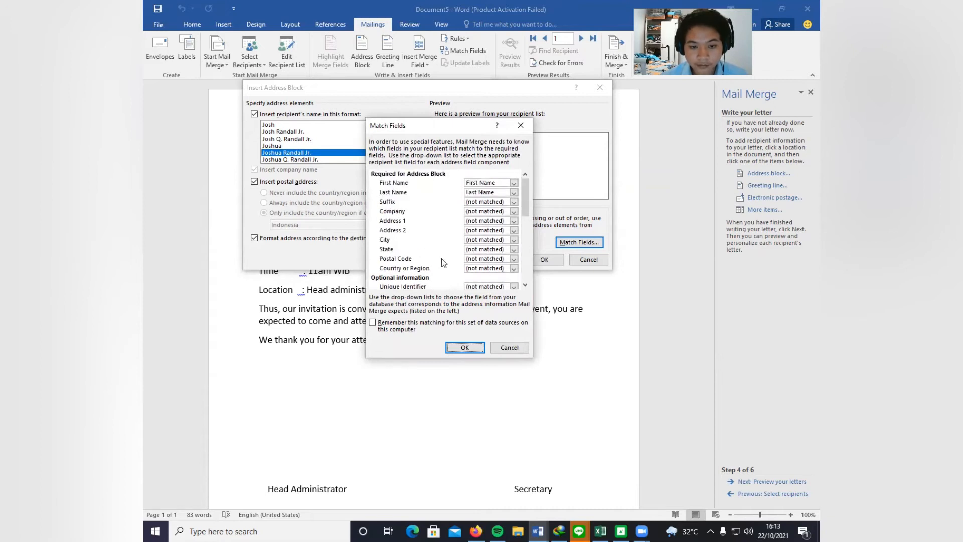
scroll(477, 201, "down", 3)
scroll(476, 253, "up", 3)
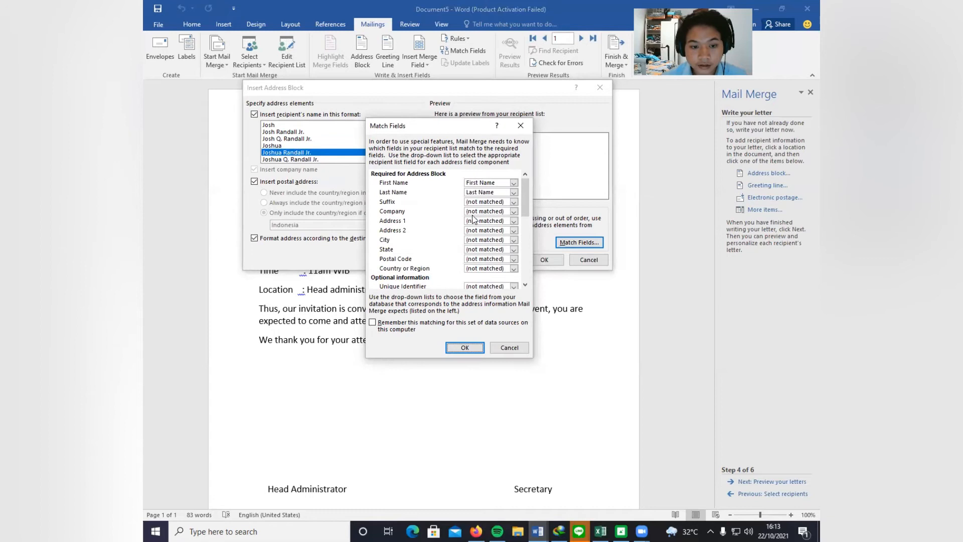
left_click(516, 221)
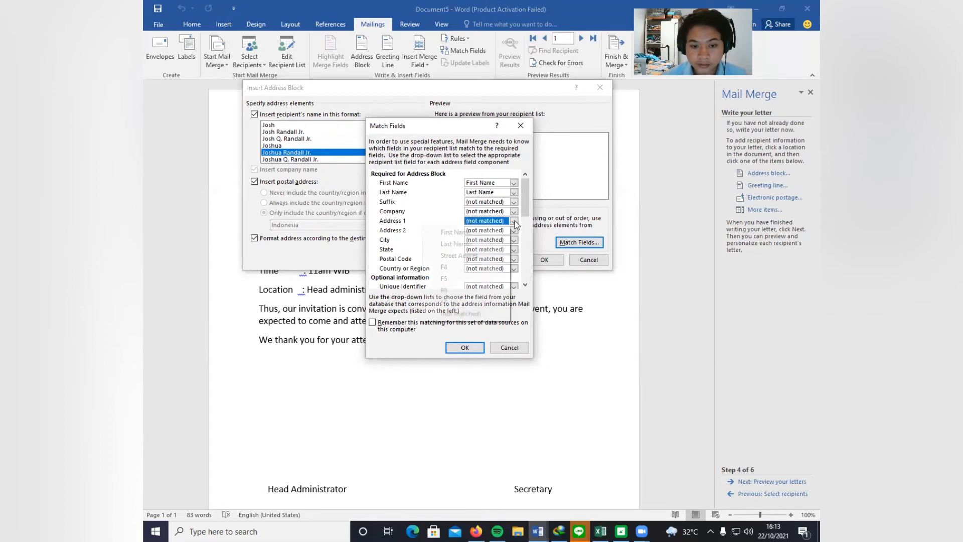
left_click(468, 256)
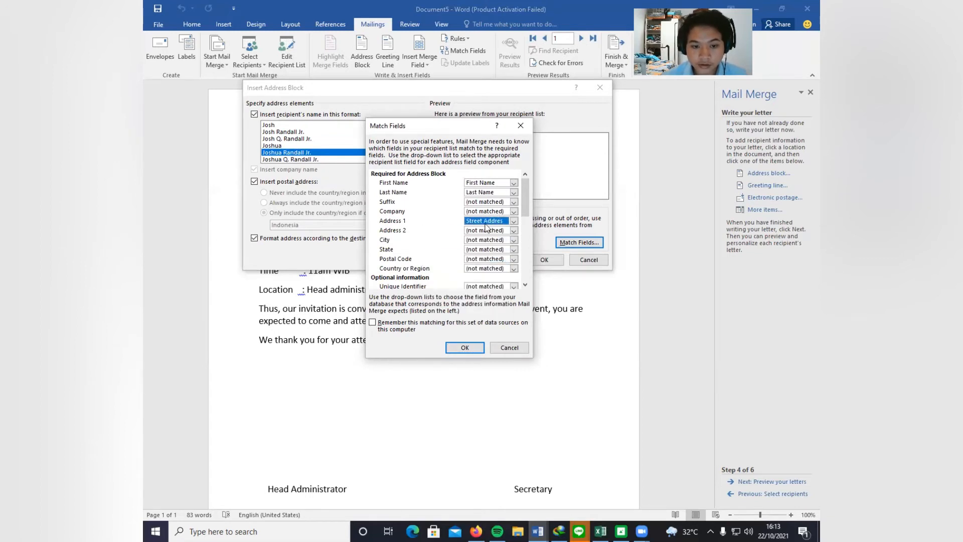
left_click(465, 348)
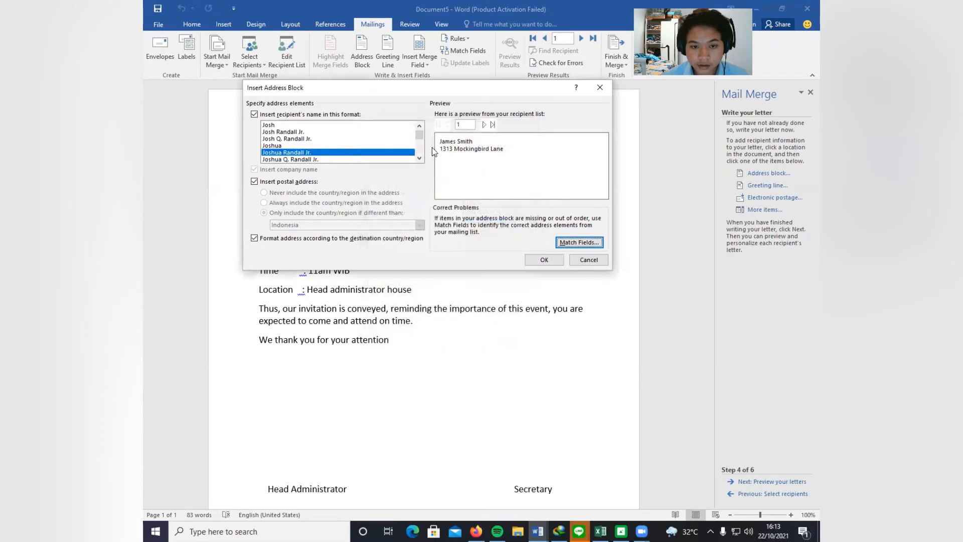
left_click(549, 260)
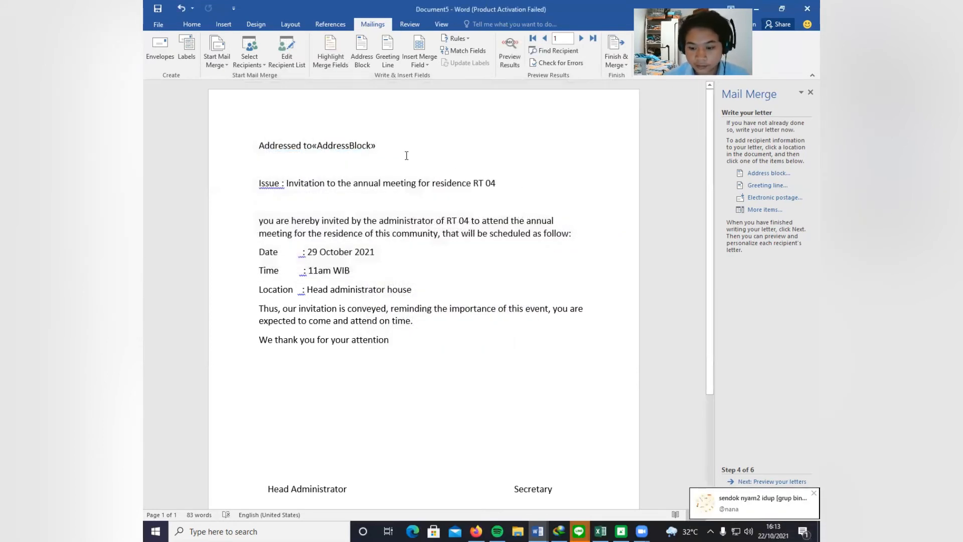
- Insert a "Dear" greeting line with the default format directly before "you are hereby invited" in the first body paragraph
left_click(768, 186)
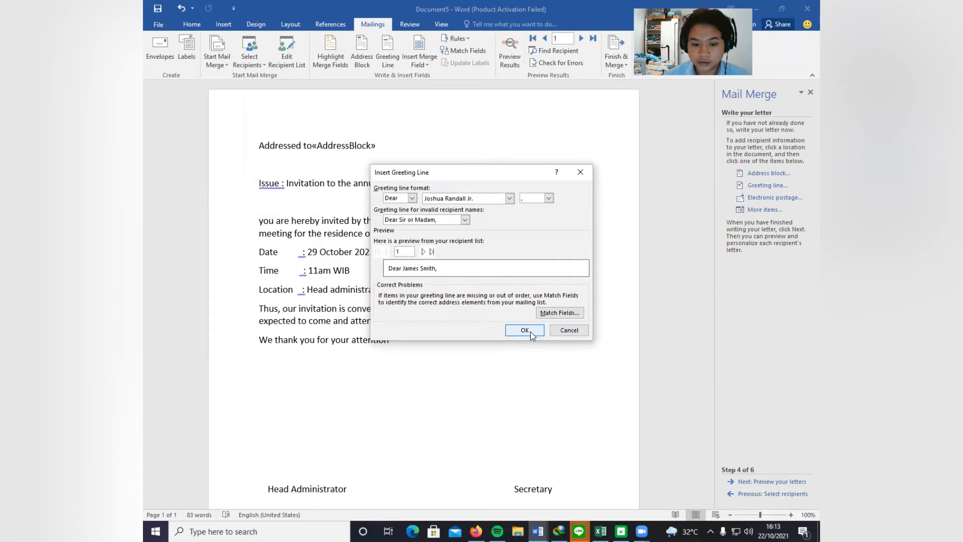
left_click(569, 330)
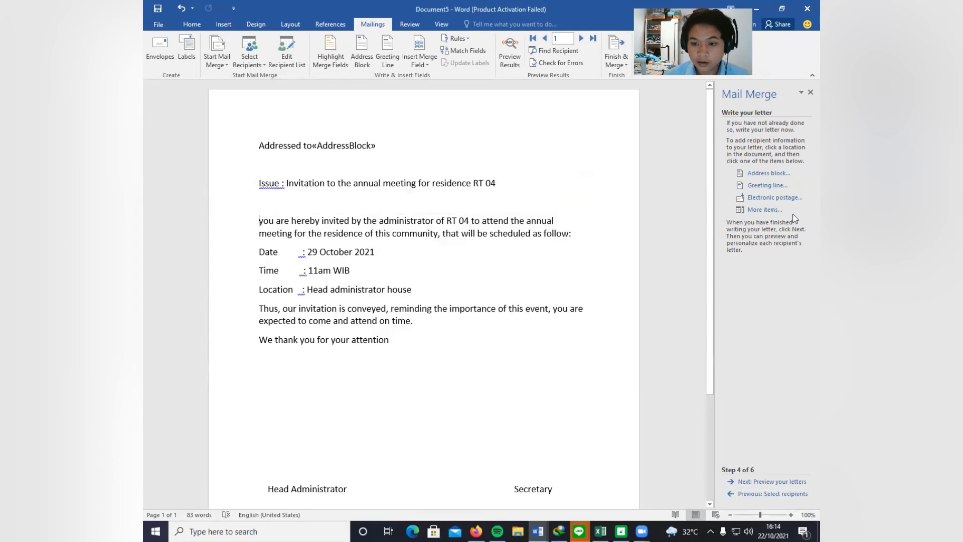
left_click(772, 185)
left_click(521, 330)
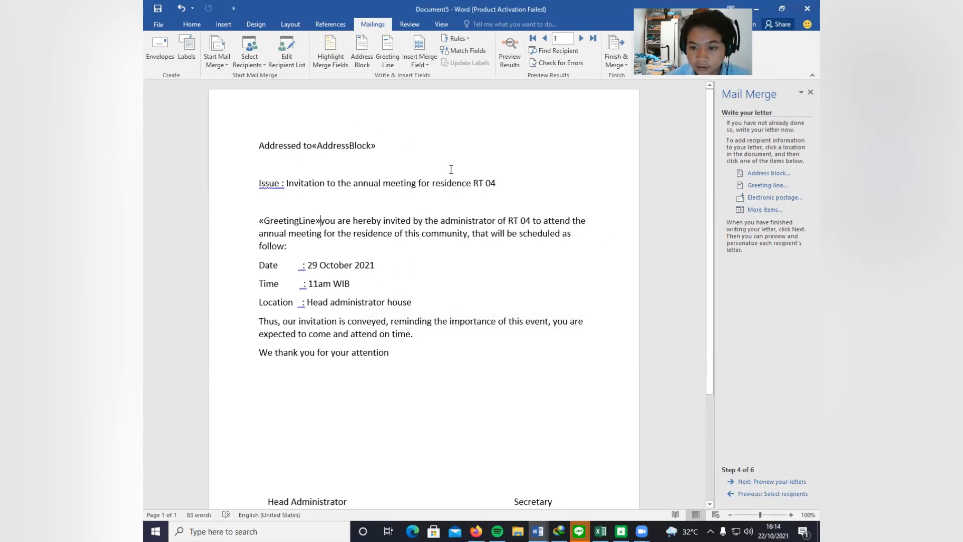
- Examine the address fields and database fields available as additional merge fields, without inserting any
left_click(765, 209)
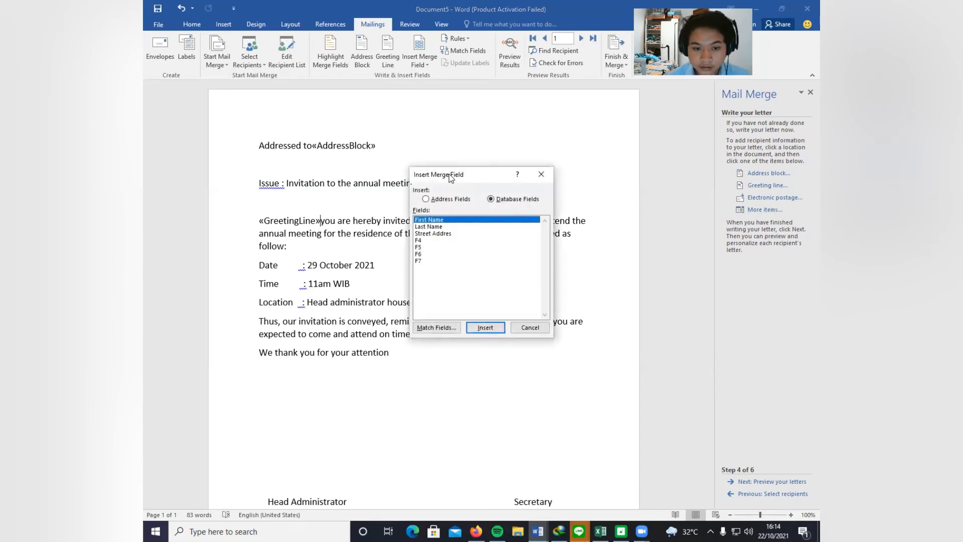
left_click_drag(449, 177, 421, 122)
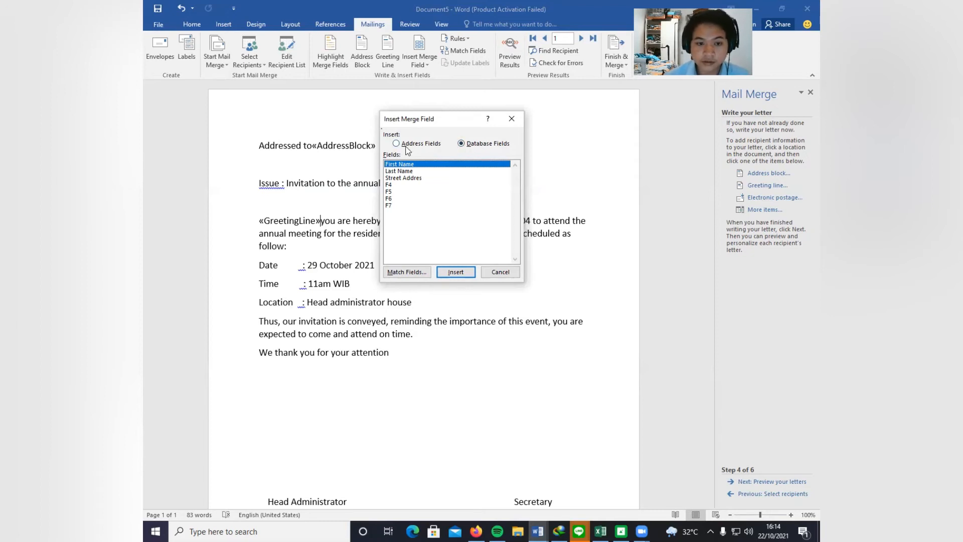
left_click(422, 146)
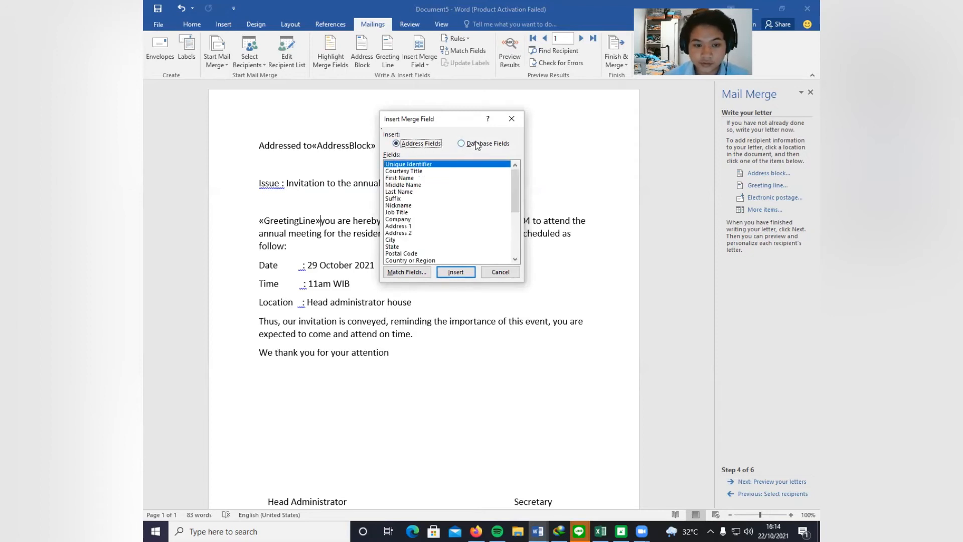
scroll(438, 219, "down", 5)
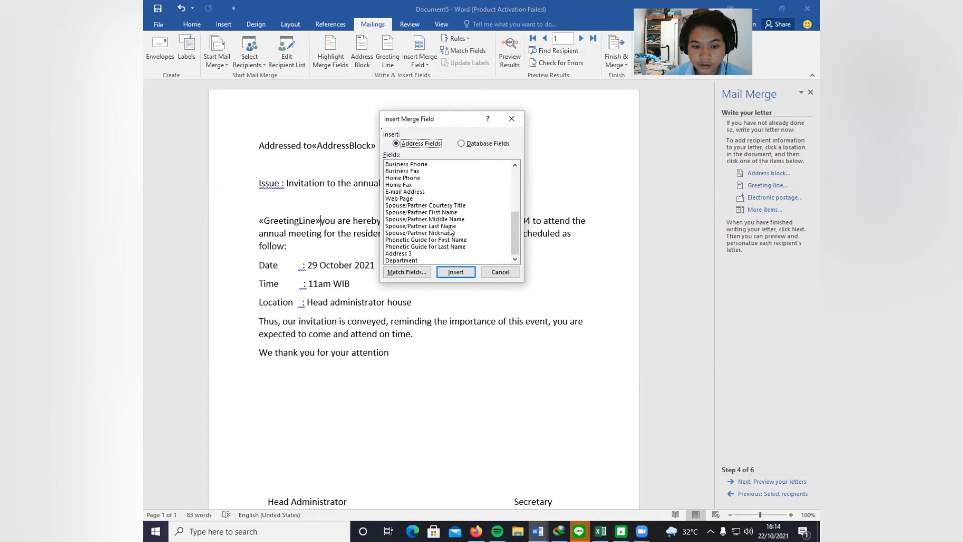
scroll(453, 232, "up", 5)
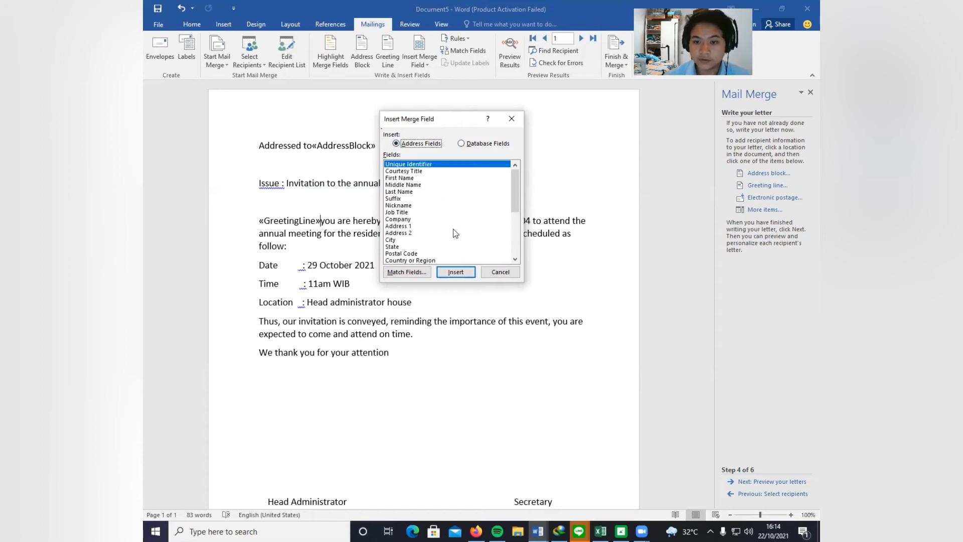
left_click(471, 146)
left_click(511, 118)
left_click(513, 115)
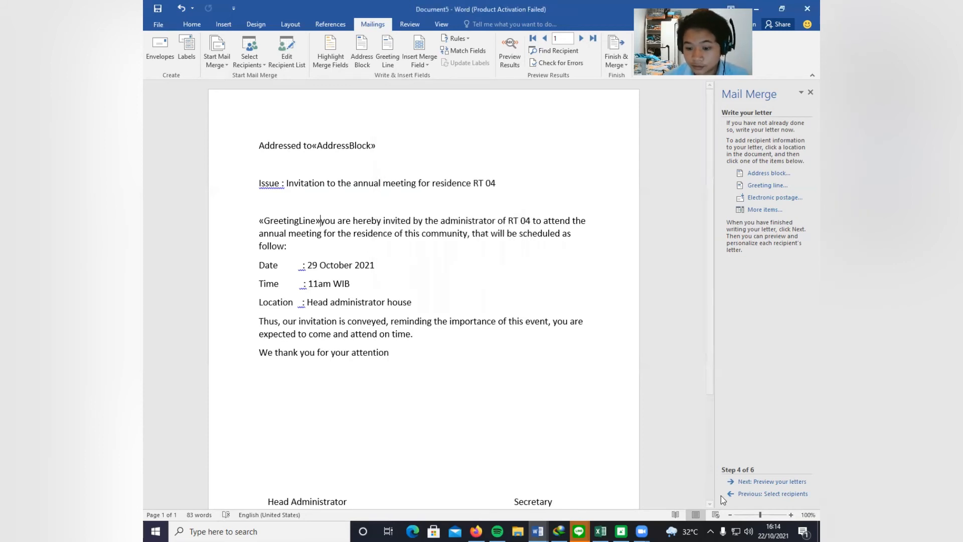
- Add a space before the address block and one after the greeting line, checking the letter in the preview stage before and after
left_click(772, 482)
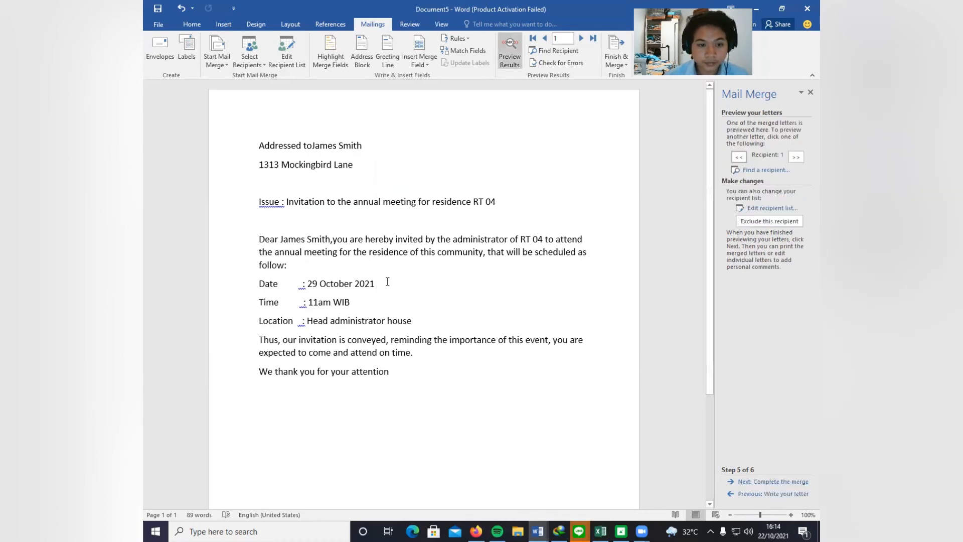
left_click(755, 494)
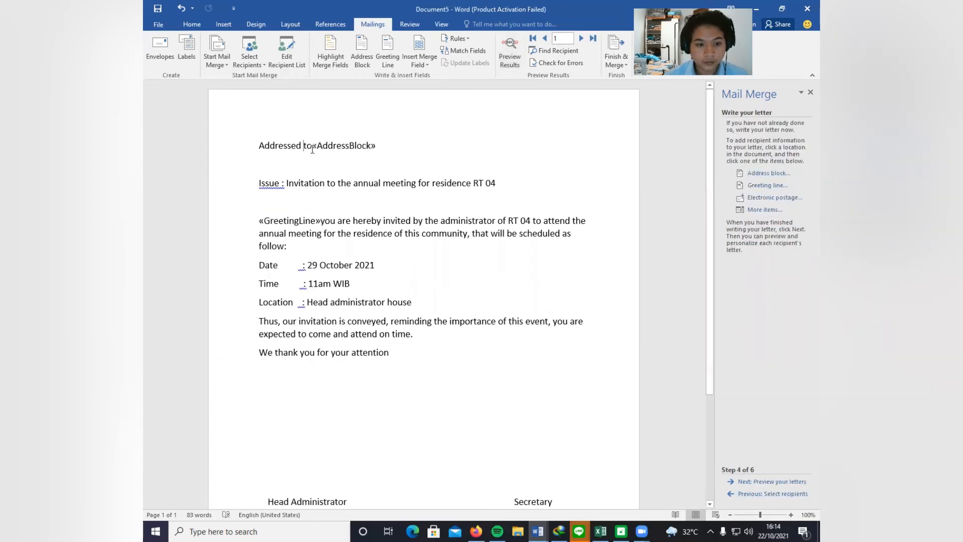
left_click(312, 149)
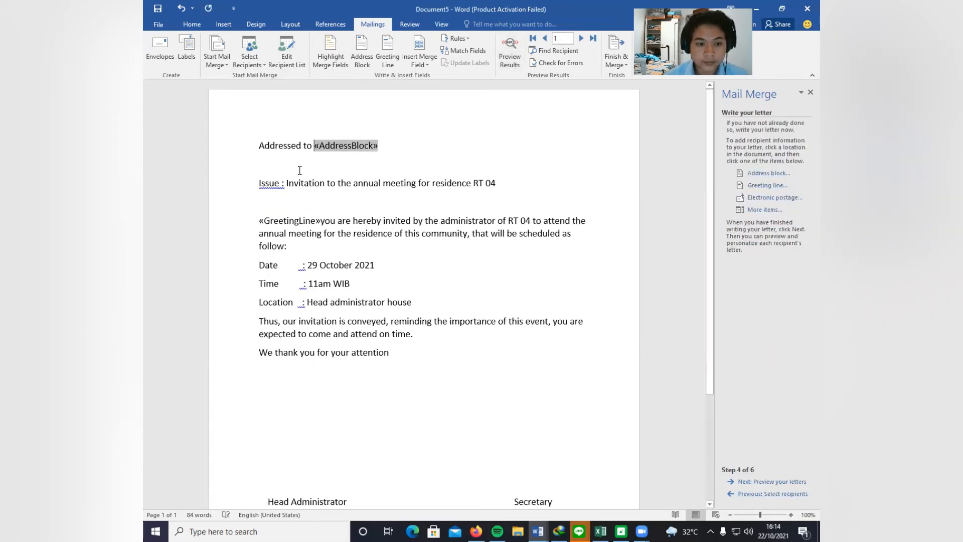
left_click(322, 222)
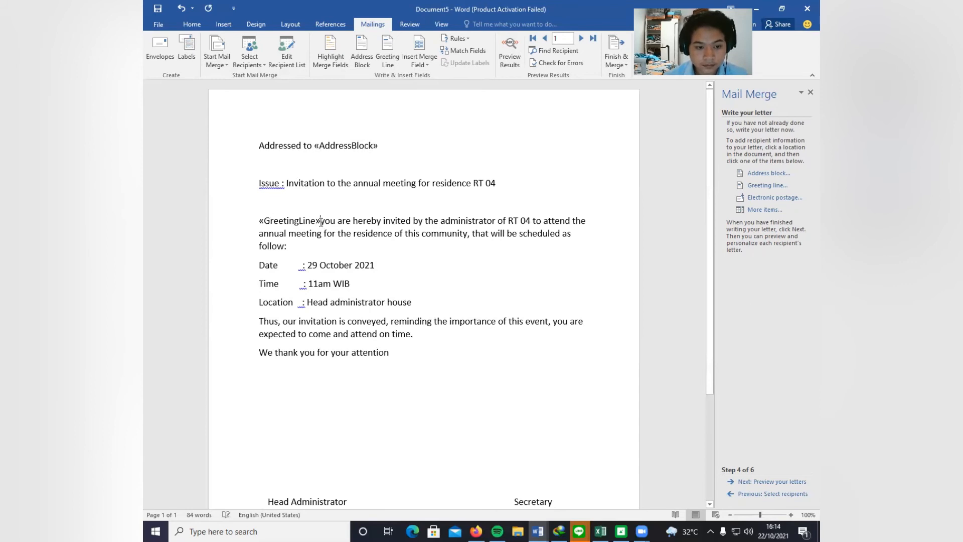
left_click(752, 482)
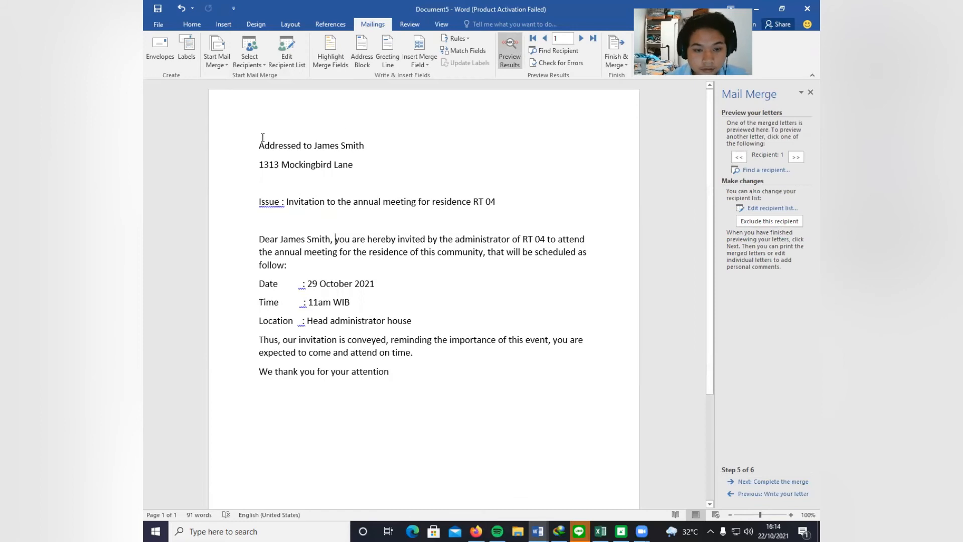
- Examine the merged letter previews for several recipients, moving forward through the list and back to recipient 4
scroll(372, 191, "down", 3)
scroll(371, 193, "up", 3)
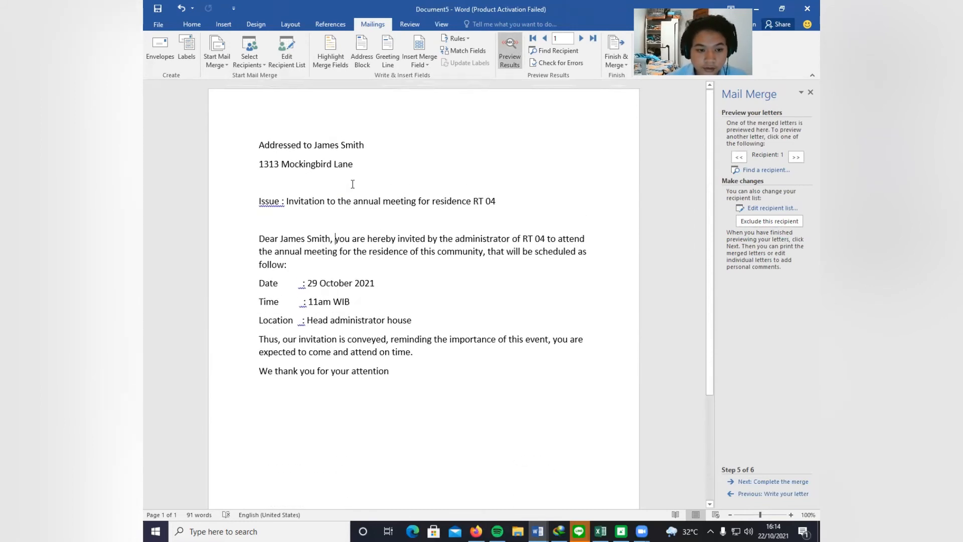
scroll(324, 146, "down", 3)
scroll(295, 116, "up", 3)
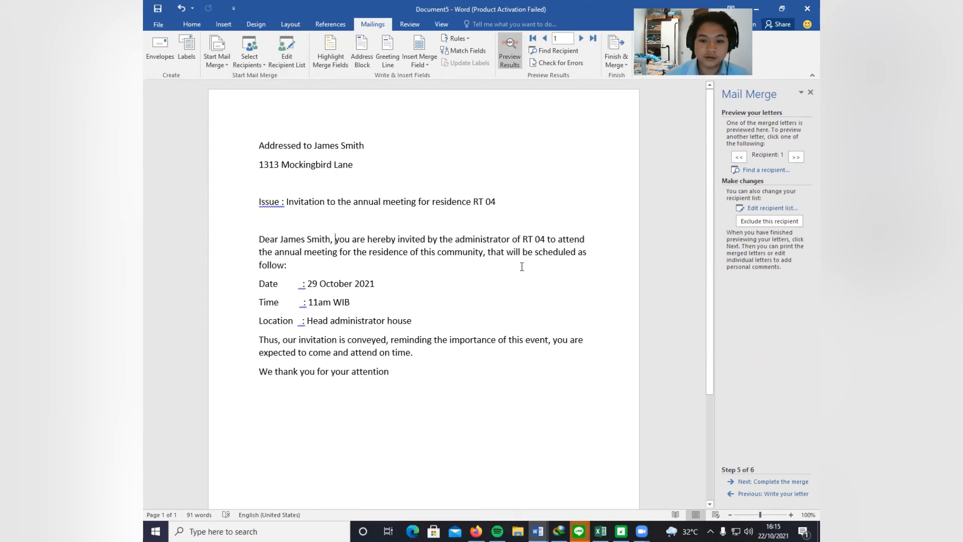
left_click(796, 157)
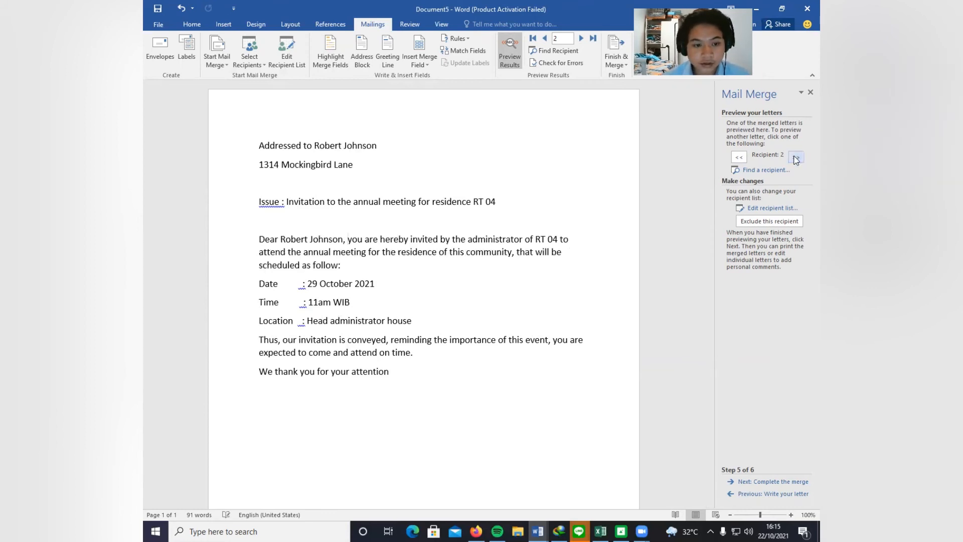
left_click(796, 157)
left_click(796, 157)
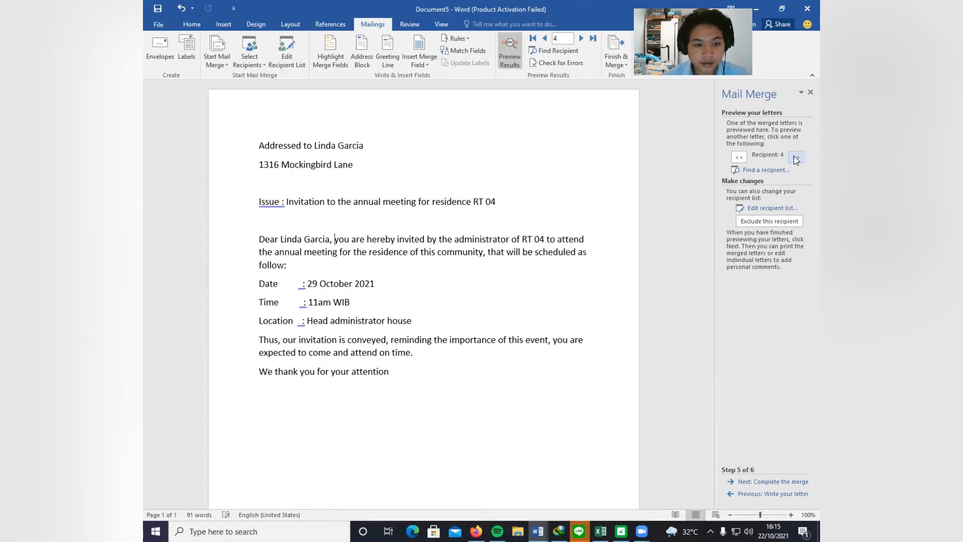
left_click(796, 158)
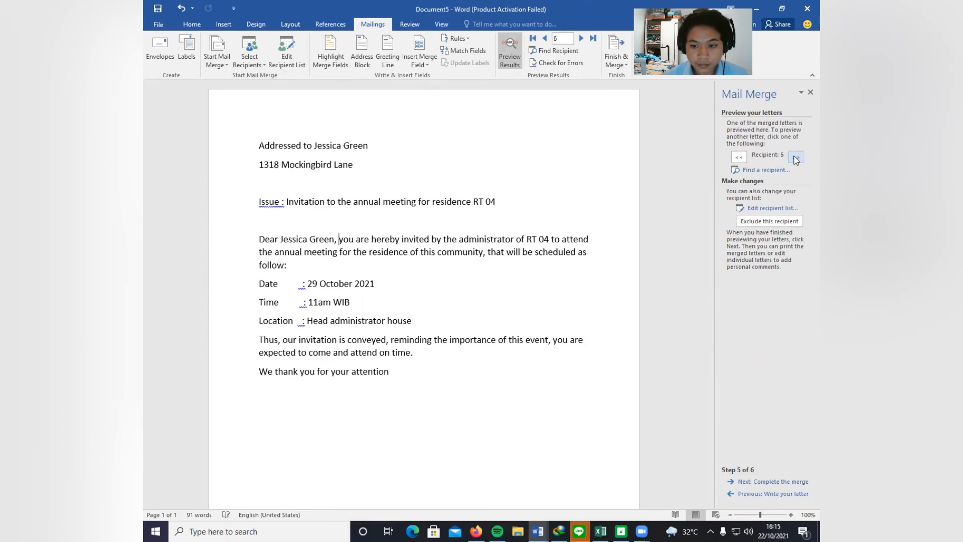
left_click(741, 159)
left_click(741, 158)
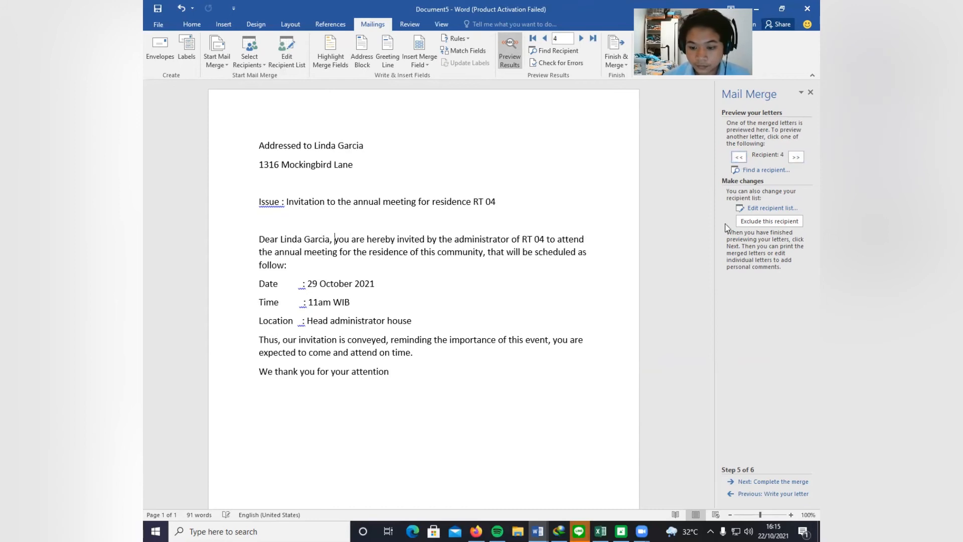
scroll(678, 285, "down", 1)
scroll(678, 285, "down", 1)
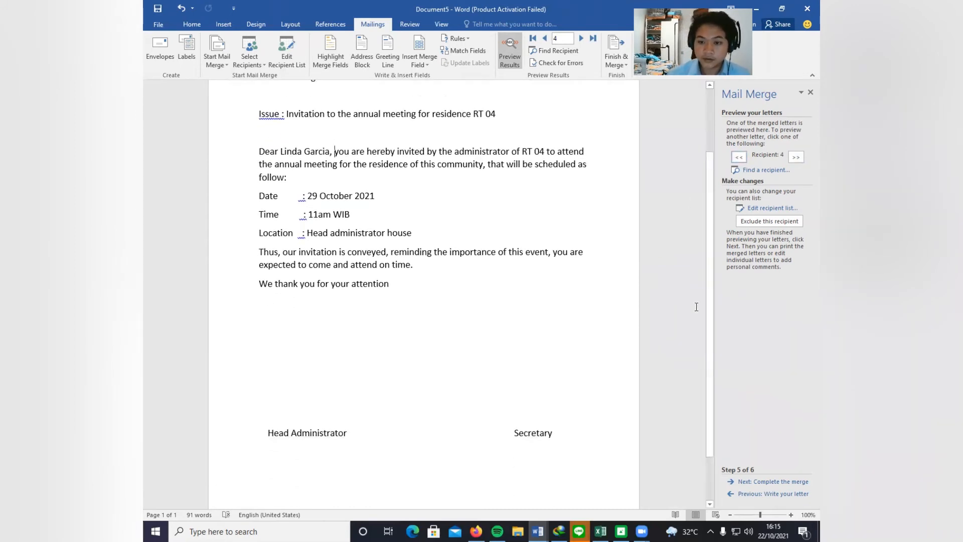
scroll(705, 200, "up", 2)
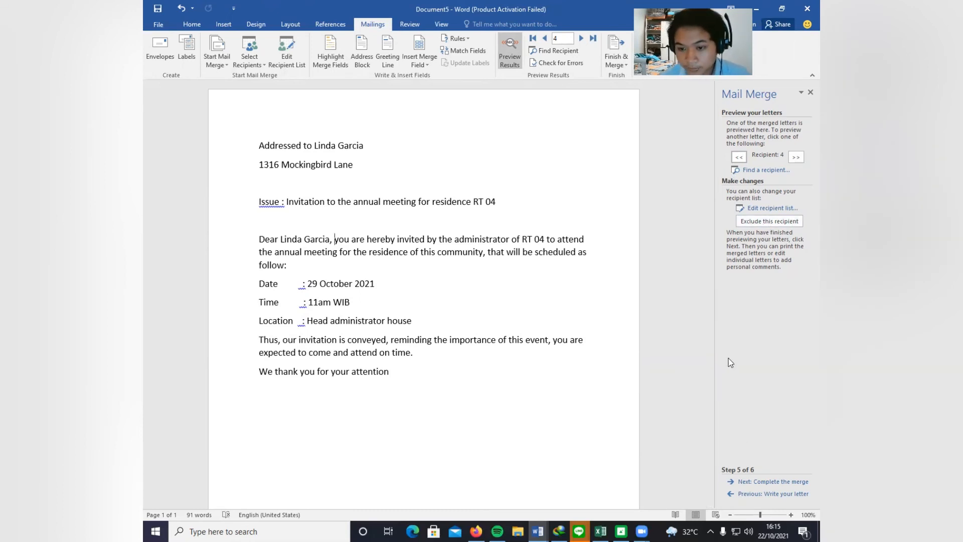
- Continue to the merge completion stage and view the record options for editing individual letters without merging
left_click(771, 482)
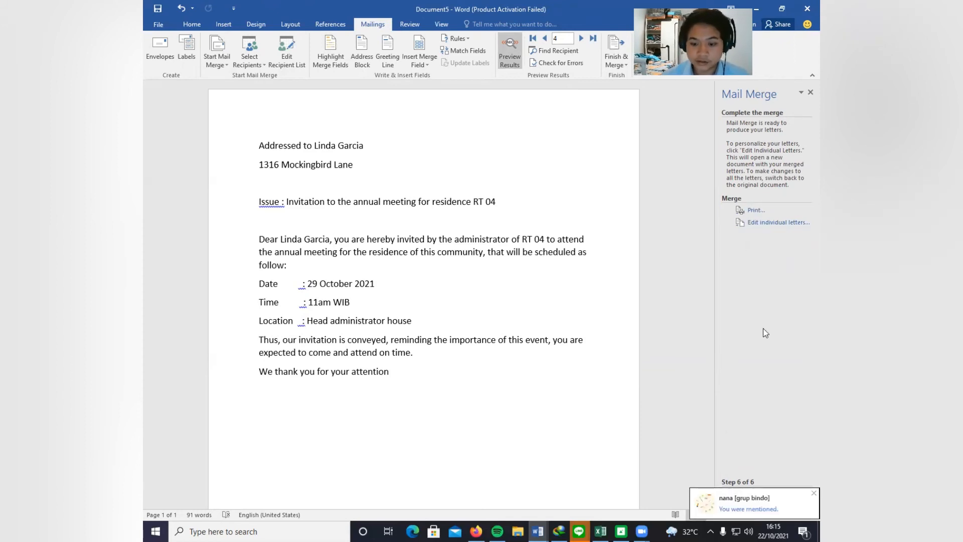
left_click(766, 224)
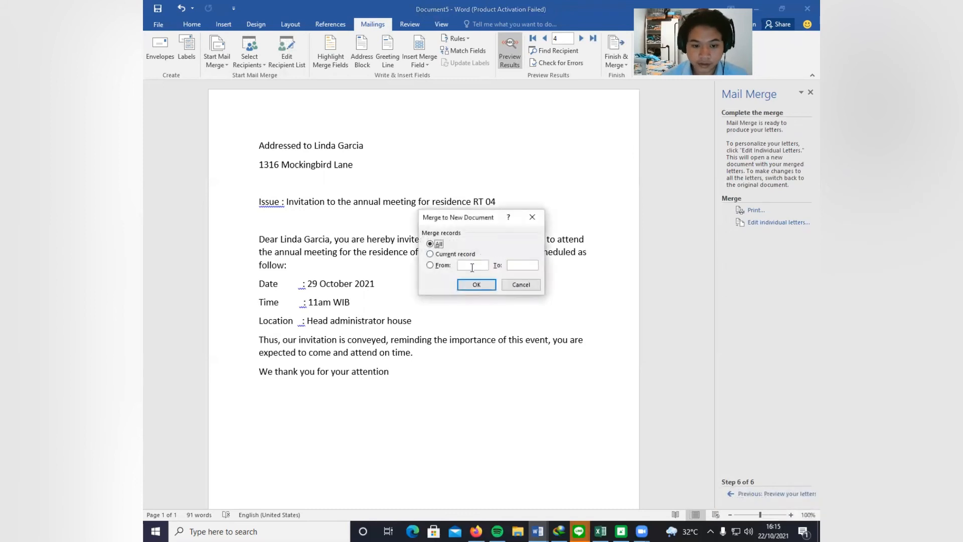
left_click(520, 285)
scroll(303, 181, "down", 2)
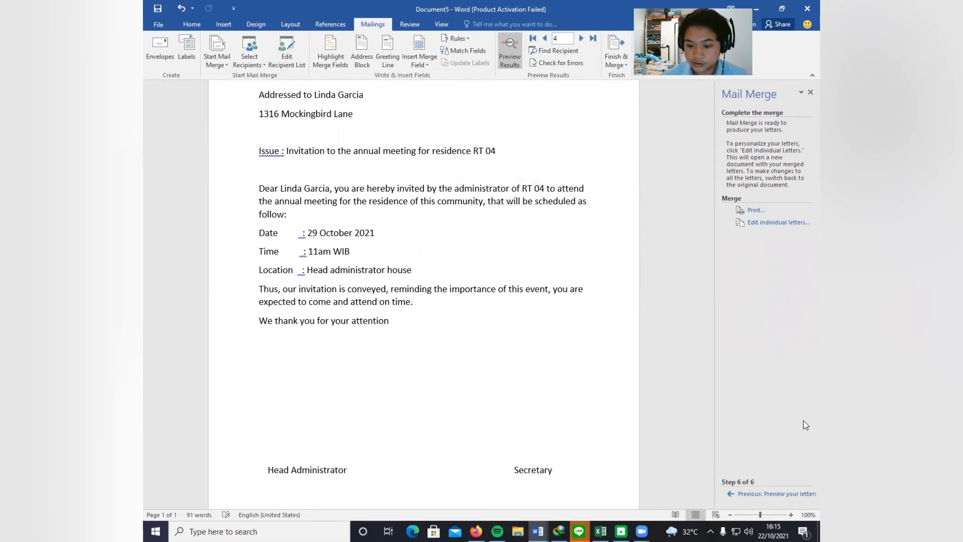
scroll(418, 301, "up", 1)
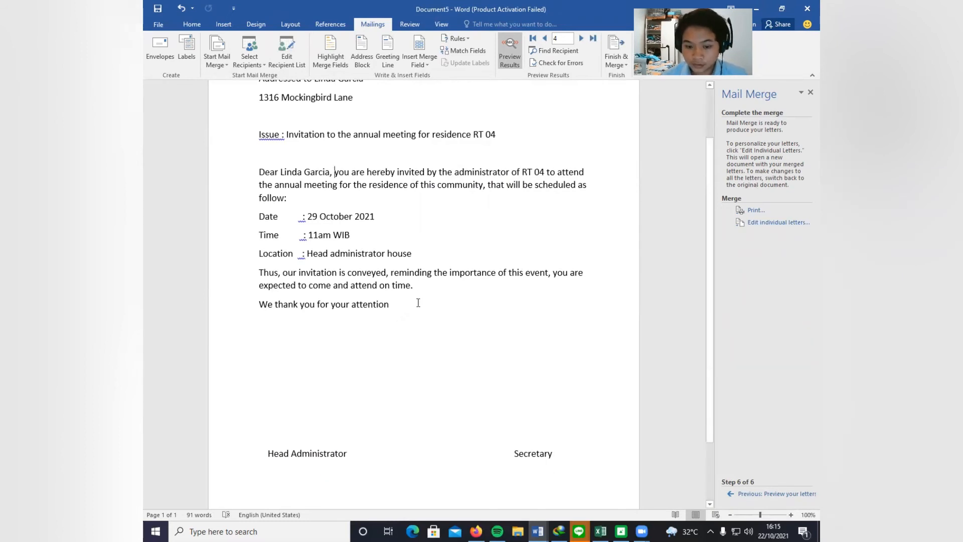
- Examine the print options for merging all letter records to the printer, without printing
scroll(418, 307, "up", 1)
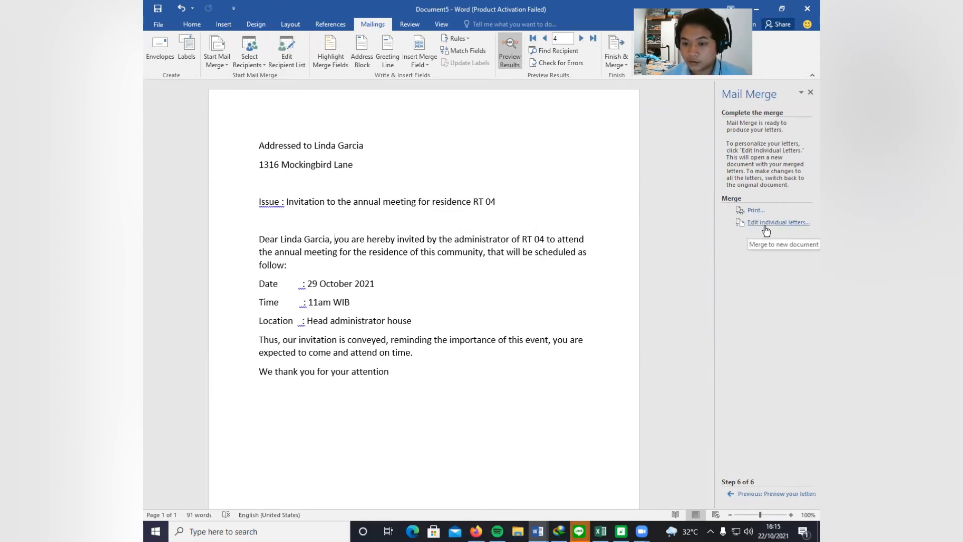
left_click(755, 211)
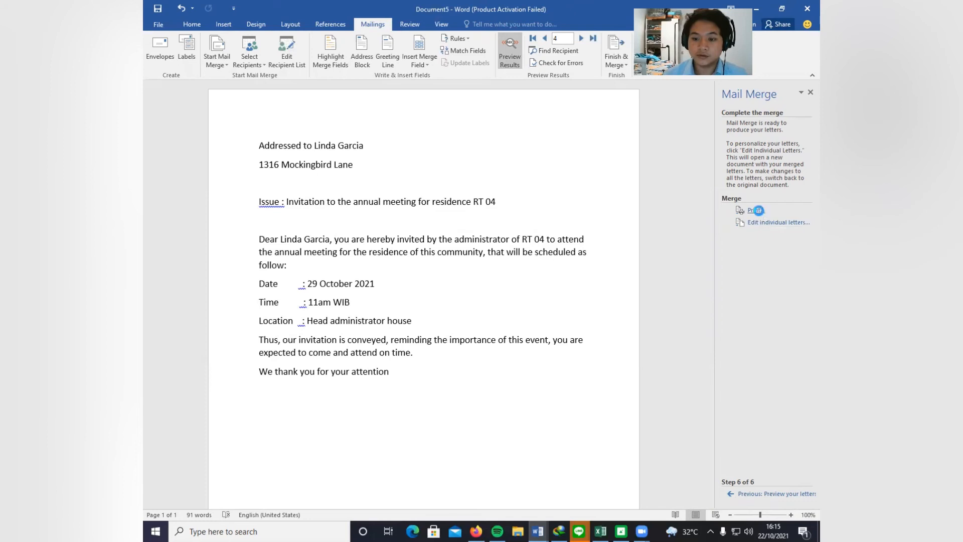
left_click(474, 285)
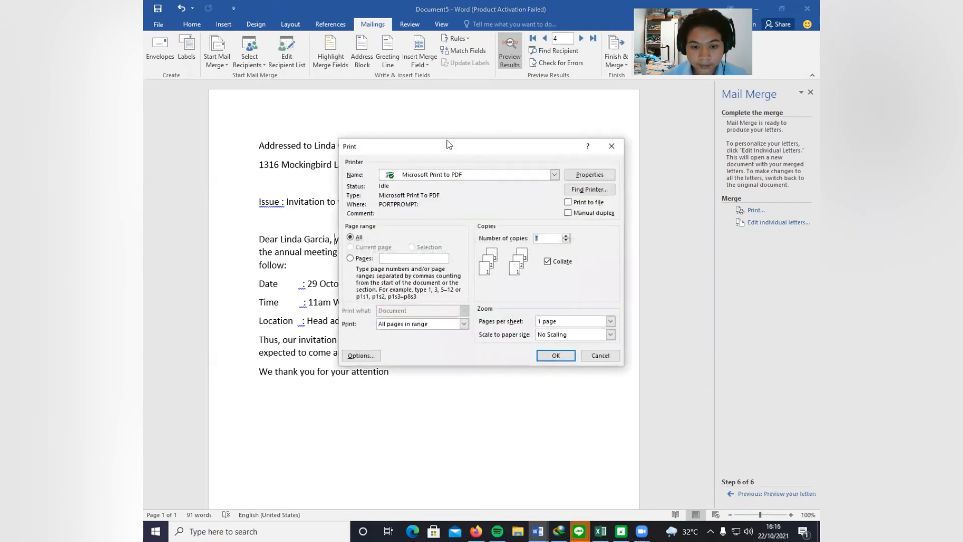
left_click_drag(448, 145, 405, 119)
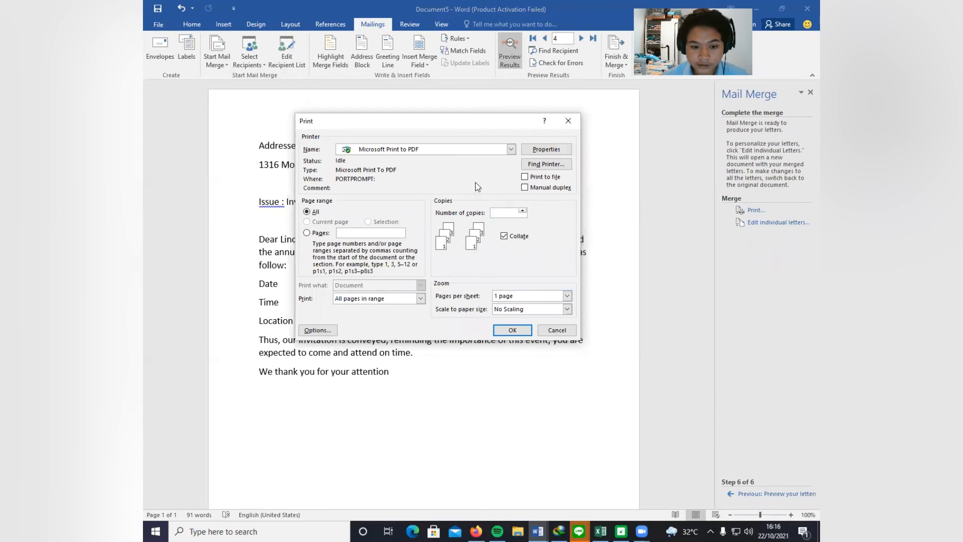
left_click(569, 120)
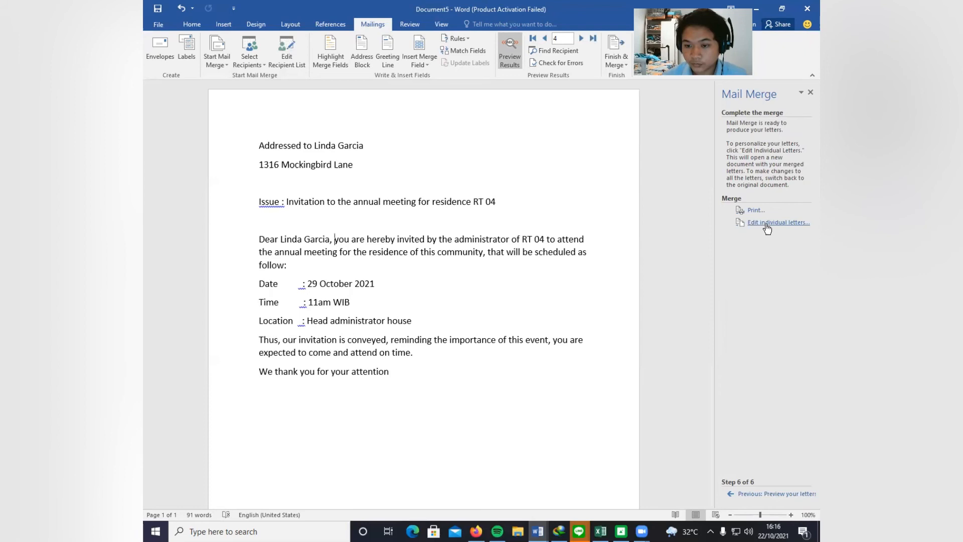
- Close the mail merge wizard and look through the merged invitation letter
left_click(809, 93)
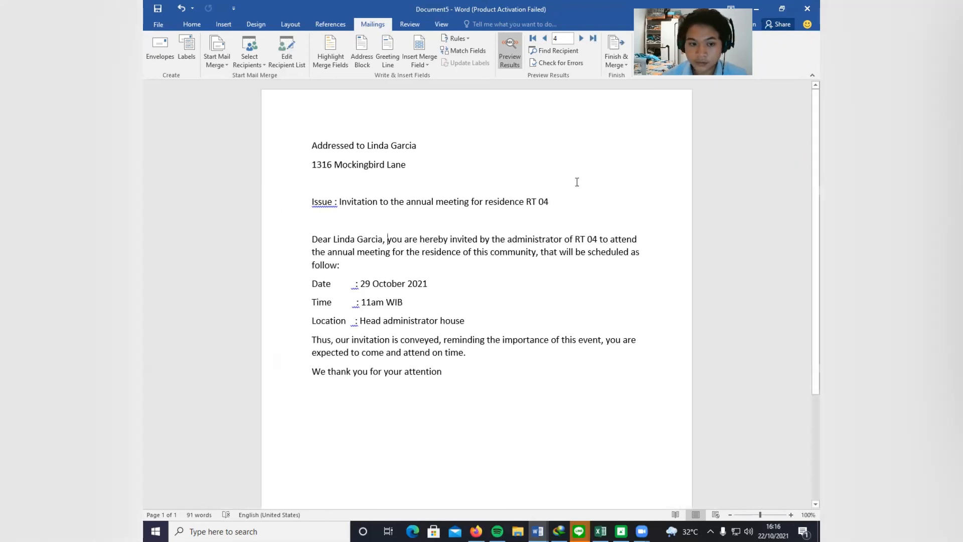
scroll(575, 181, "down", 4)
scroll(575, 182, "up", 4)
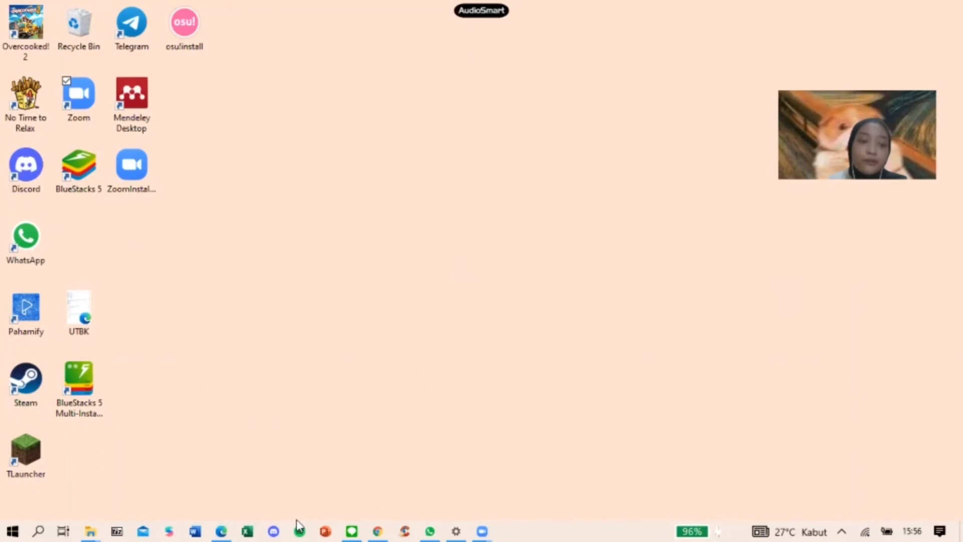
- Start Word and create a document from the Blue grey resume template in the Resumes and Cover Letters category
left_click(196, 527)
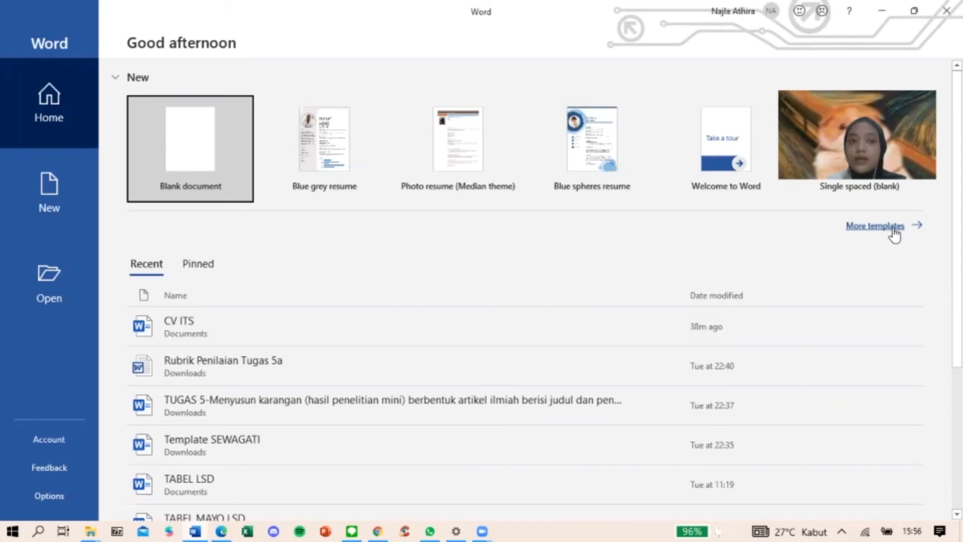
left_click(894, 226)
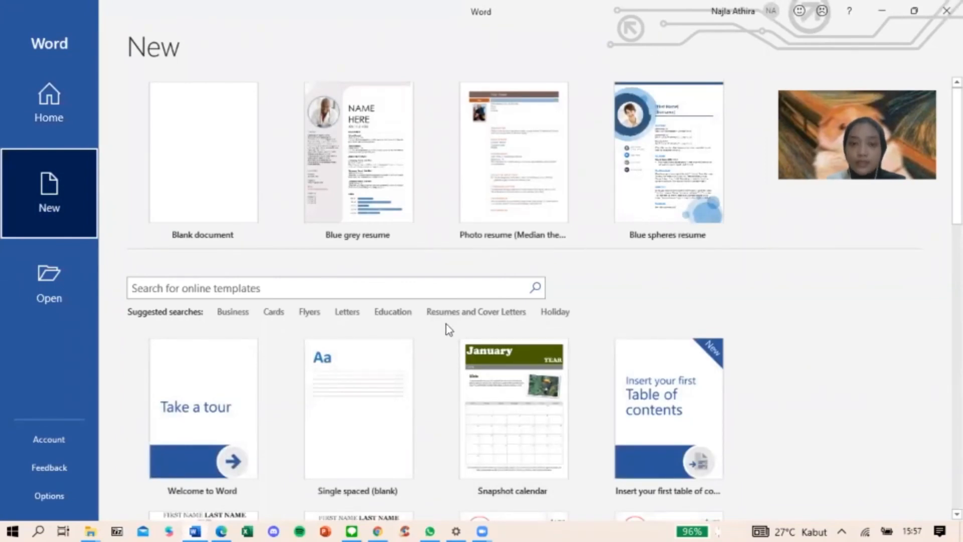
left_click(477, 314)
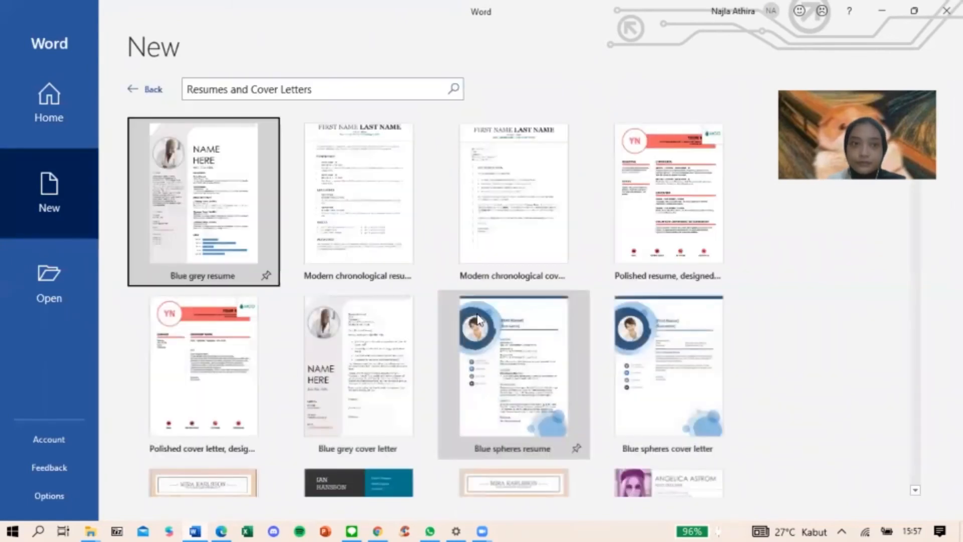
scroll(477, 314, "down", 2)
scroll(477, 314, "down", 10)
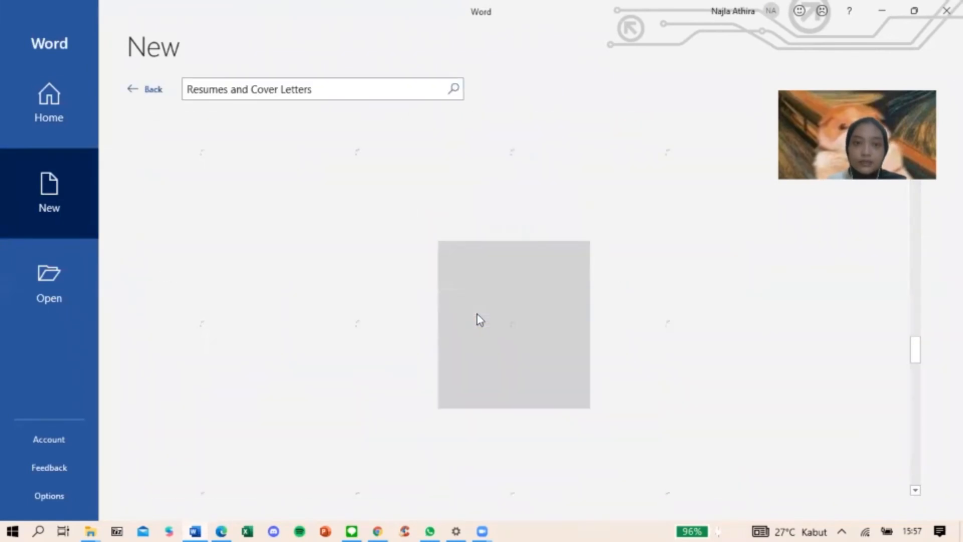
scroll(477, 314, "up", 12)
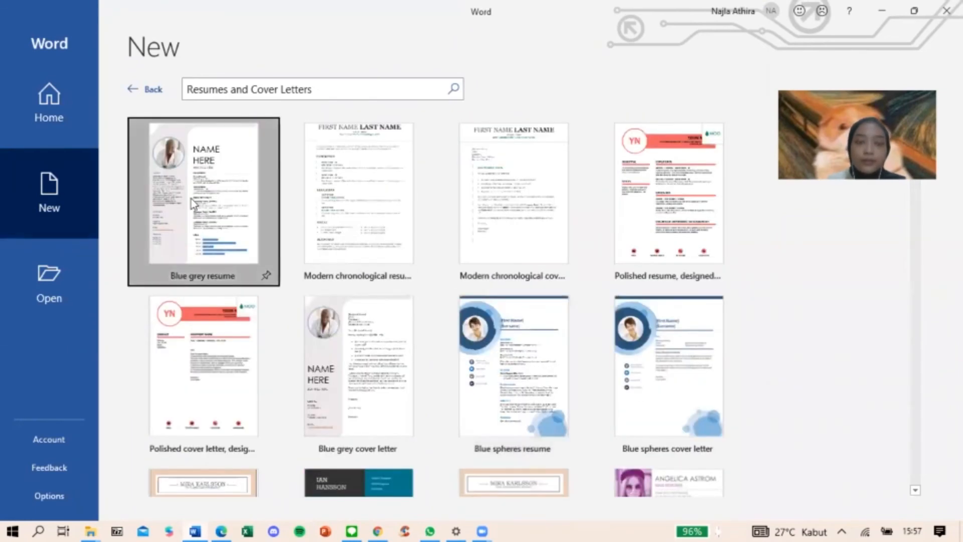
left_click(191, 198)
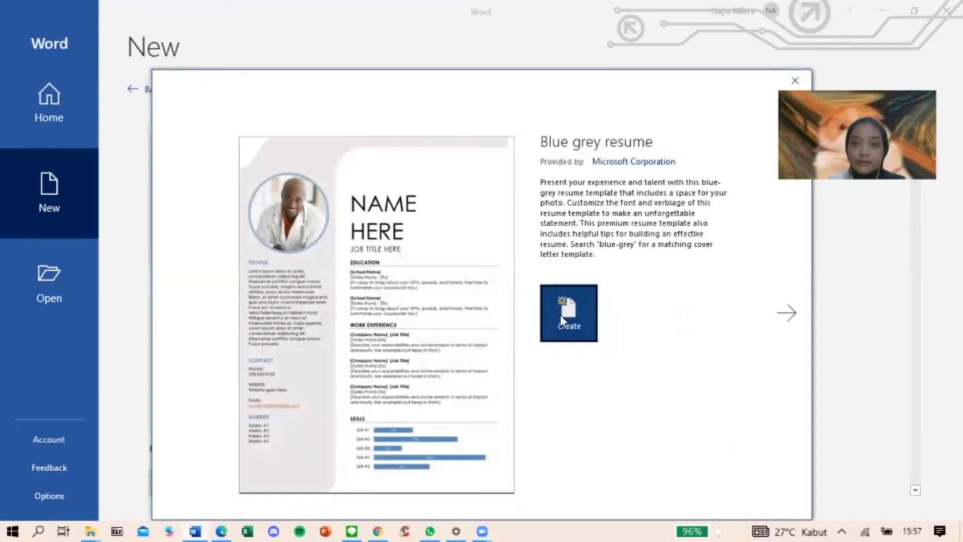
left_click(561, 314)
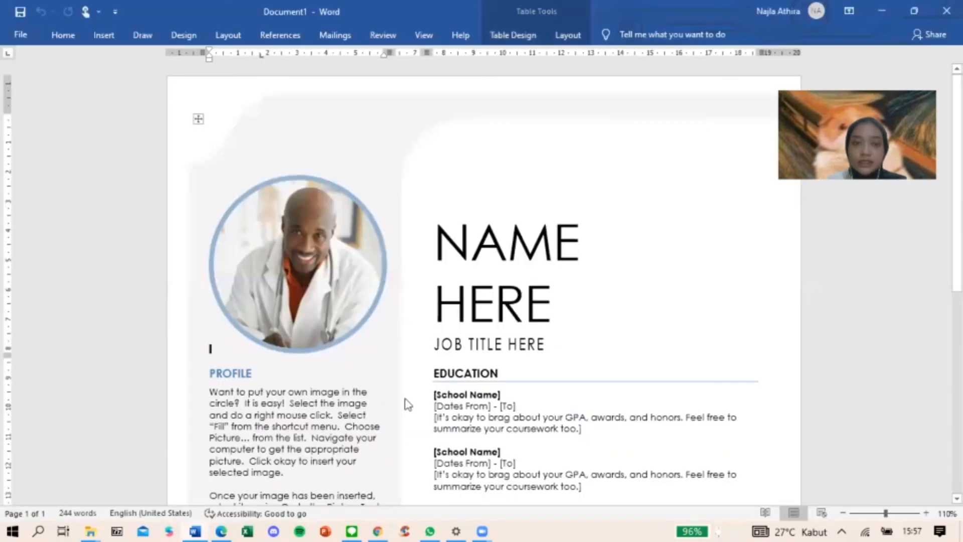
- Examine the resume template's placeholders: photo, profile text, contact, hobbies, name, job title, education, work experience and skills
scroll(383, 410, "down", 8)
scroll(383, 410, "up", 8)
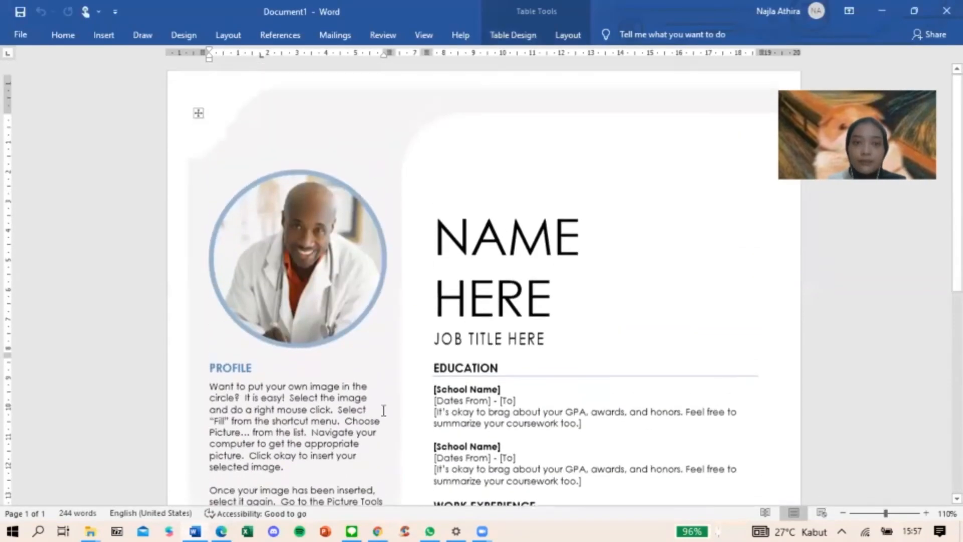
left_click(307, 253)
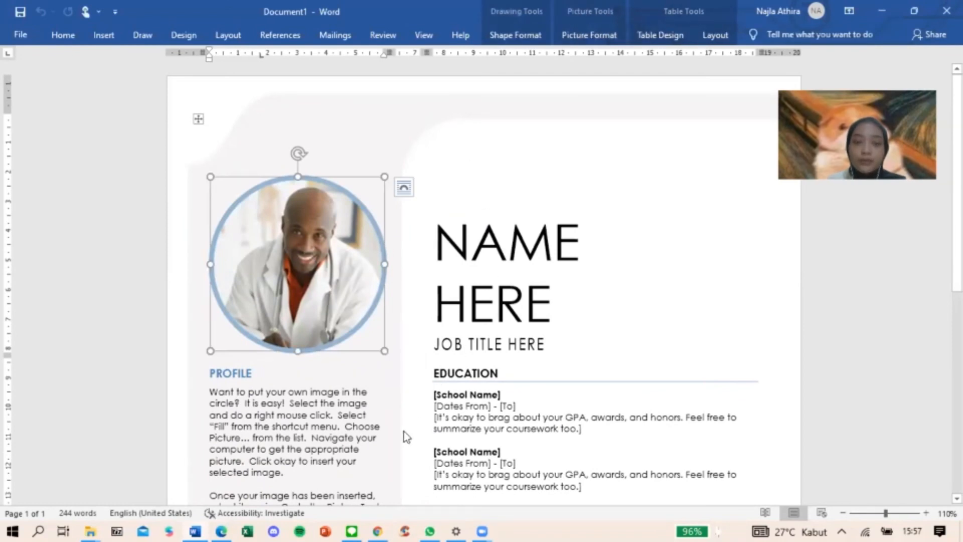
scroll(404, 432, "down", 3)
left_click(291, 287)
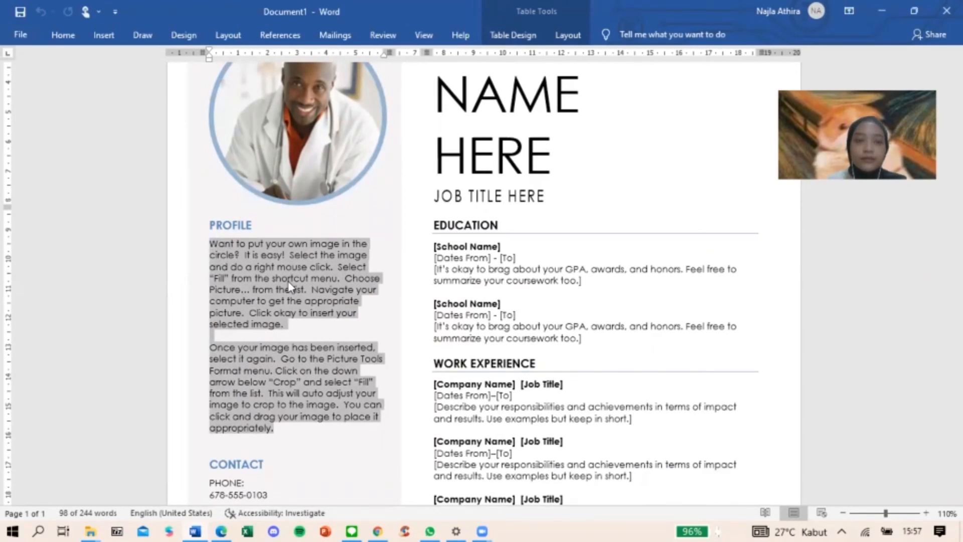
scroll(290, 286, "down", 3)
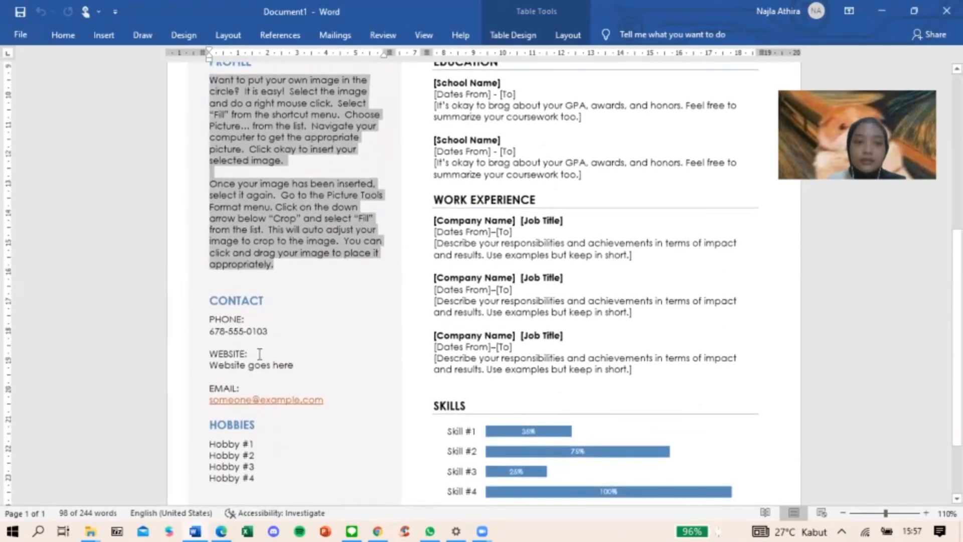
scroll(581, 280, "up", 6)
scroll(535, 367, "down", 5)
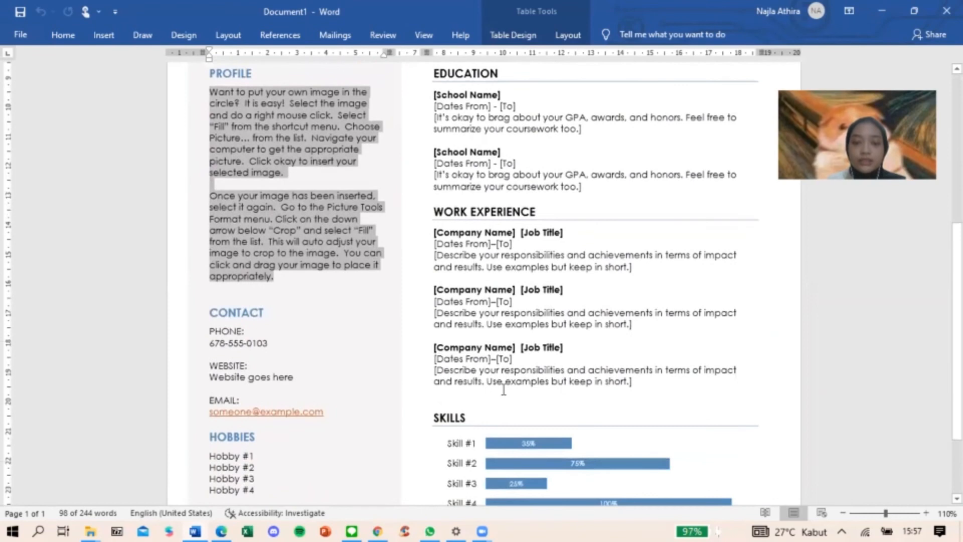
scroll(503, 393, "down", 2)
scroll(503, 394, "up", 6)
scroll(504, 391, "down", 1)
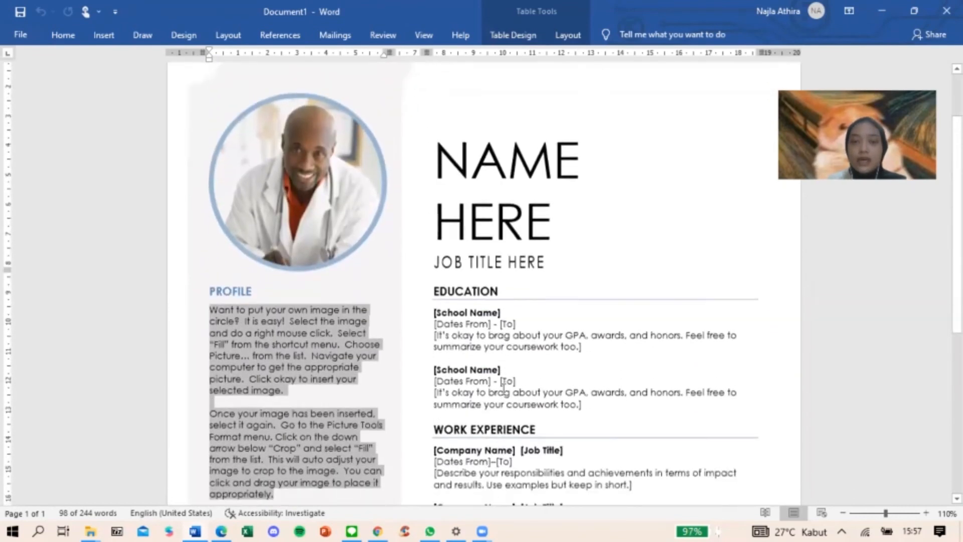
left_click_drag(547, 146, 483, 240)
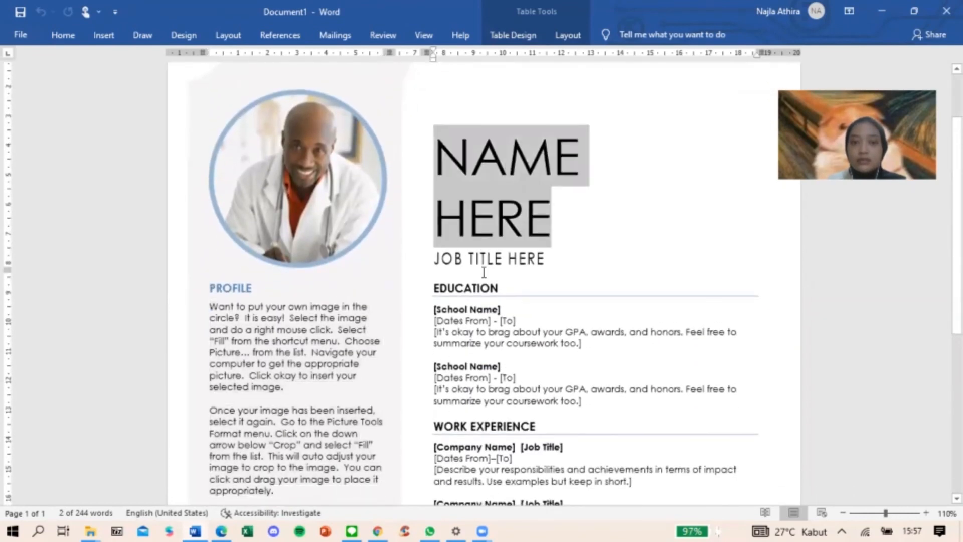
double_click(481, 288)
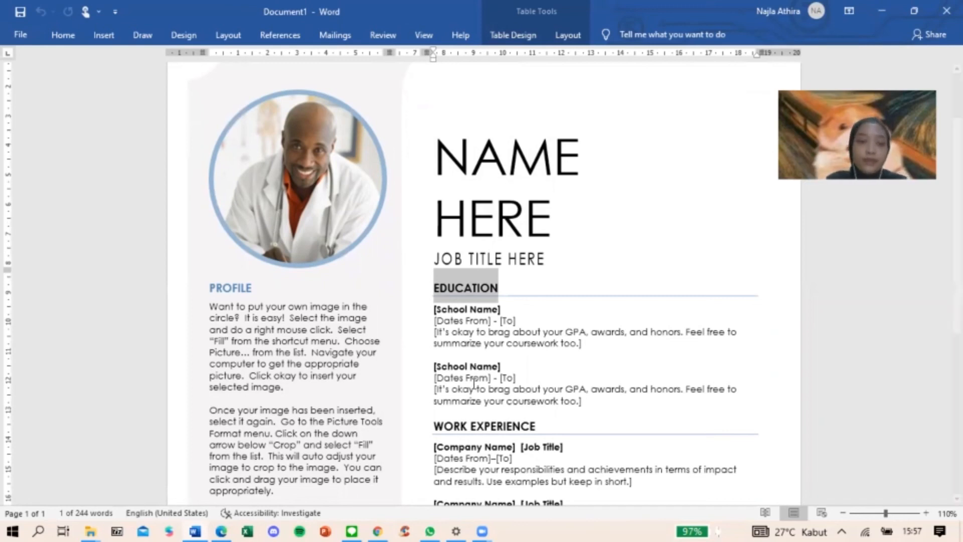
- Switch to Microsoft Edge and examine the finished curriculum vitae PDF, from the photo and personal data to the about, contact and strengths sections
left_click(221, 531)
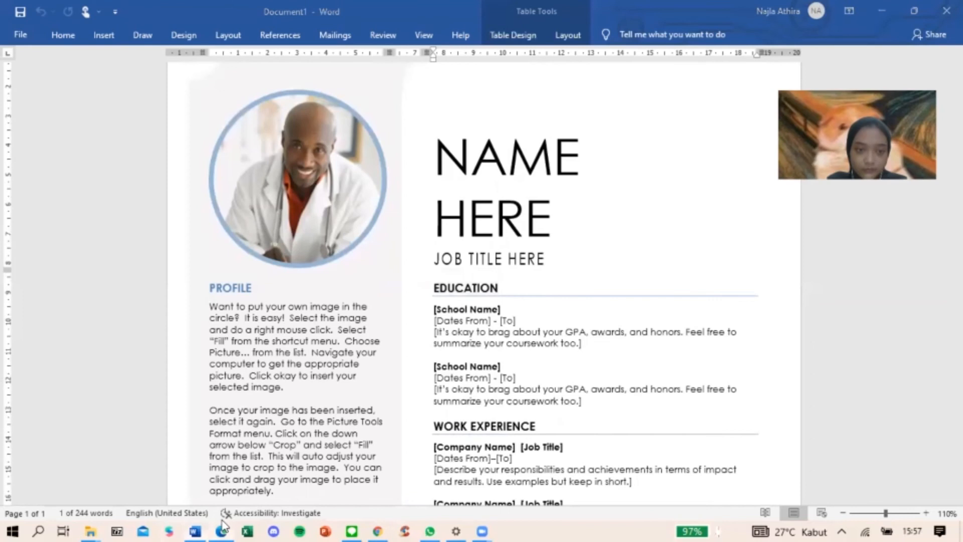
scroll(387, 344, "down", 1)
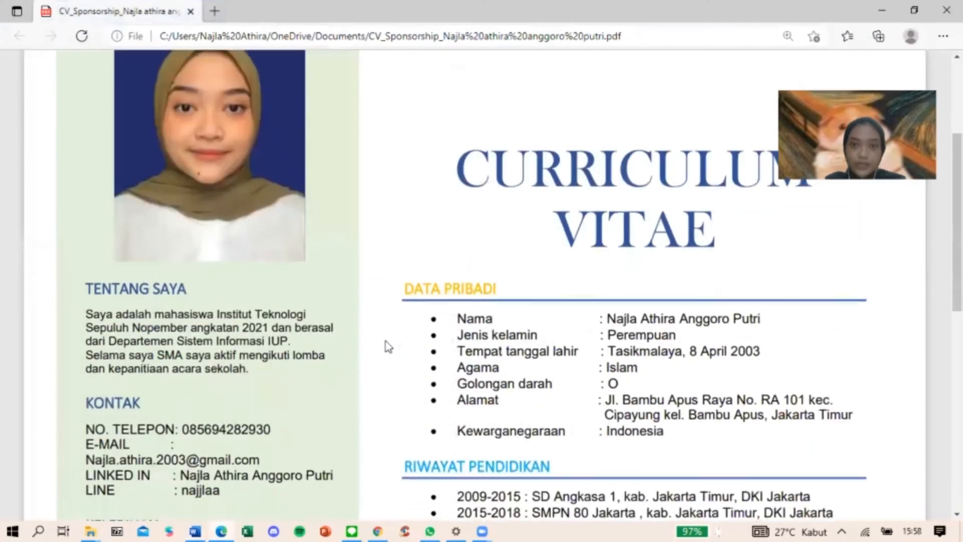
scroll(386, 344, "up", 2)
scroll(386, 343, "down", 5)
scroll(386, 341, "up", 4)
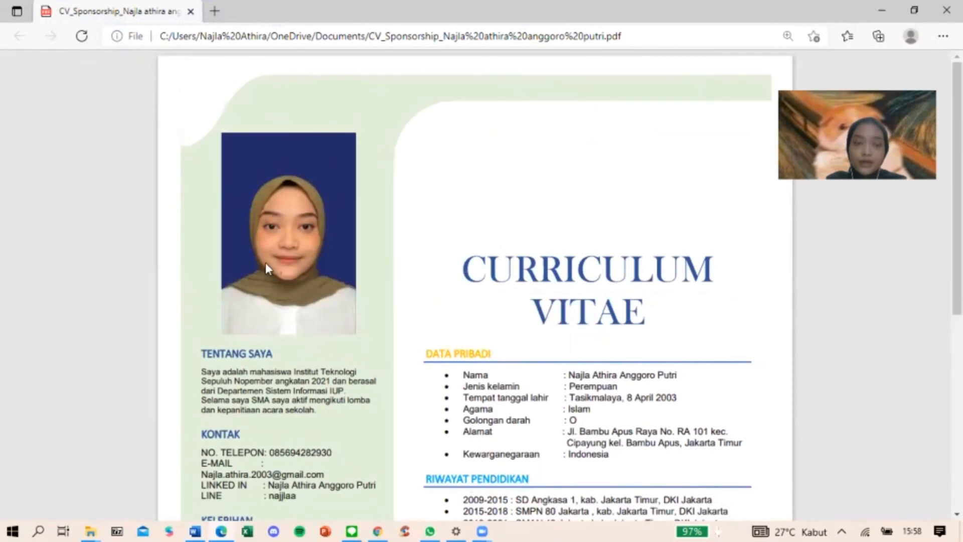
scroll(358, 203, "down", 2)
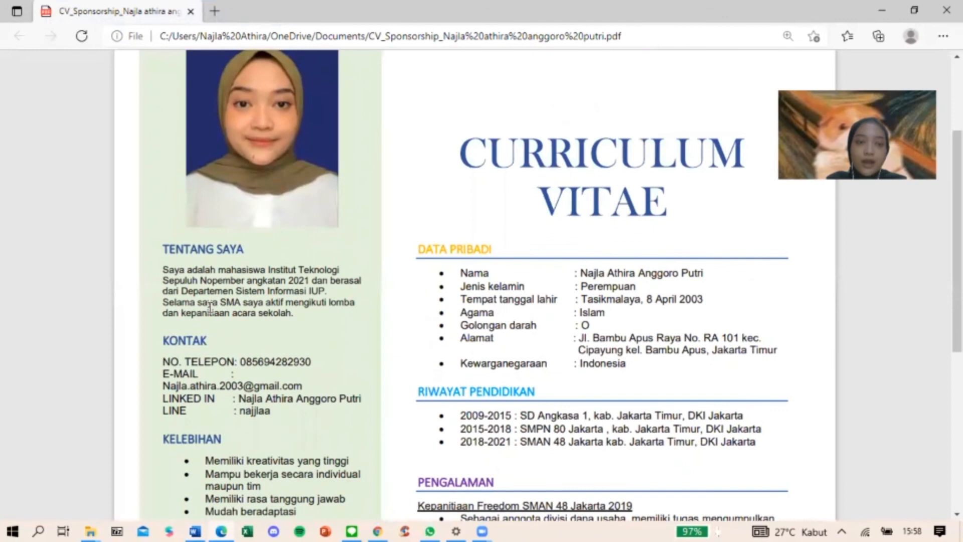
scroll(210, 306, "up", 3)
scroll(210, 306, "left", 2)
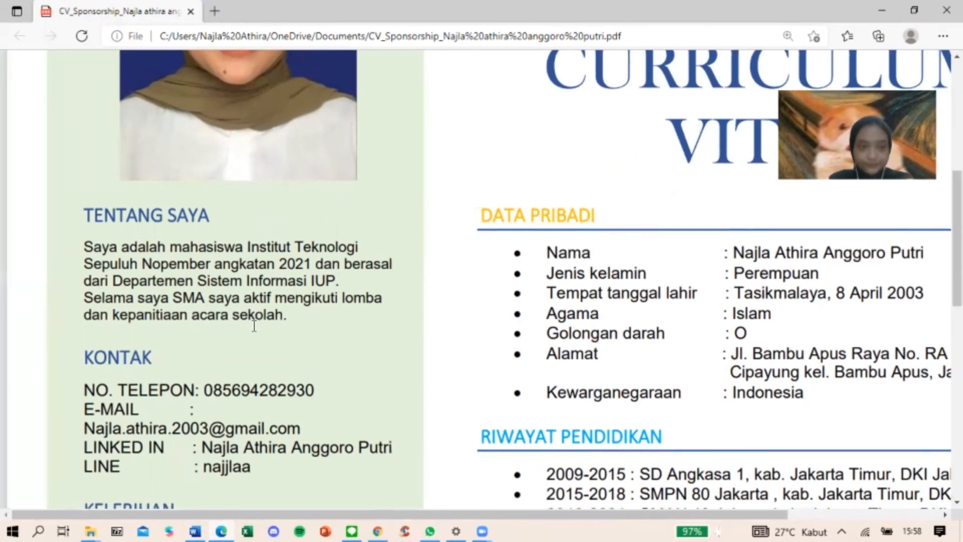
scroll(254, 326, "down", 2)
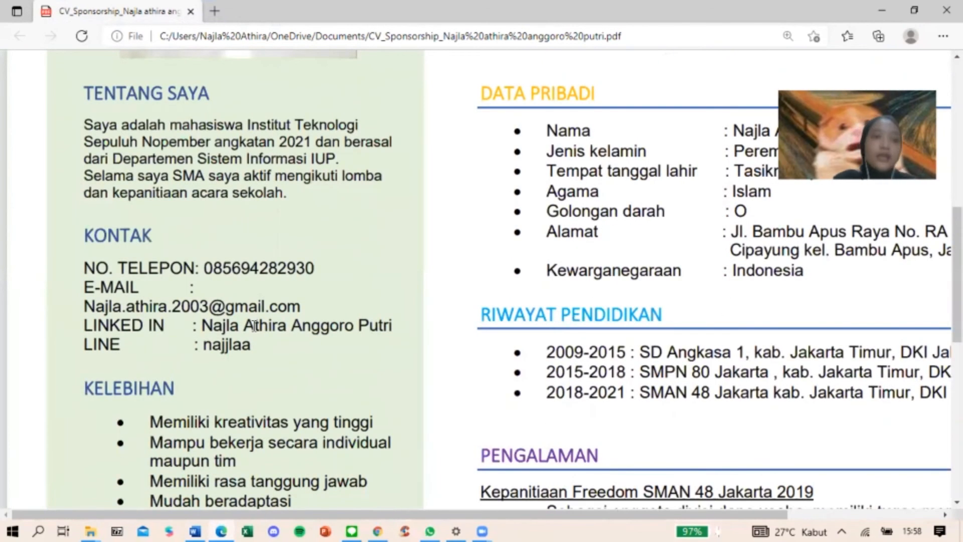